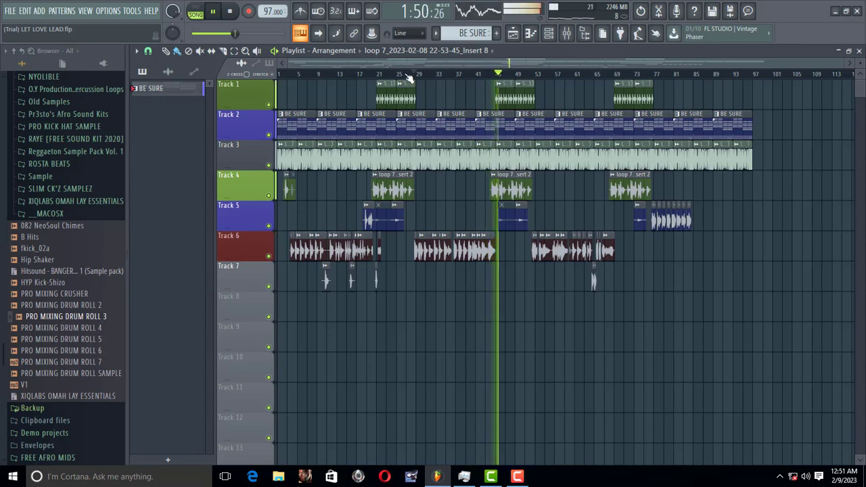
- Play the arrangement from its beginning, then stop with the song position set at the start of the Track 6 vocals
key(space)
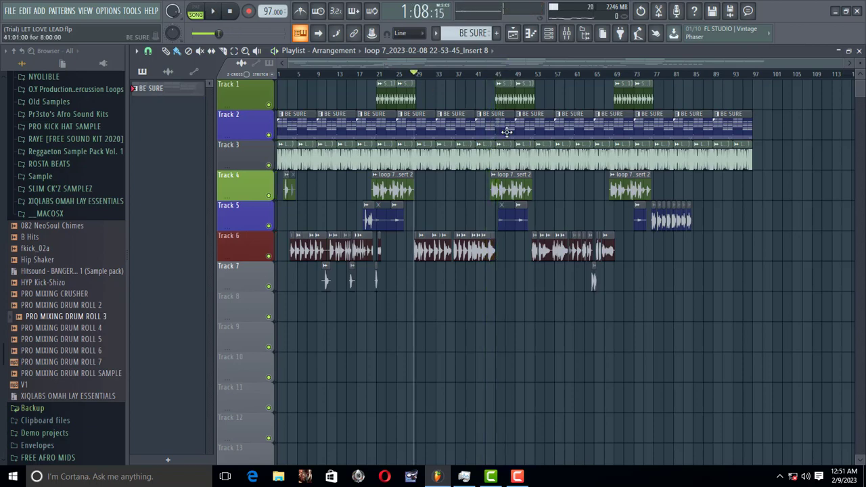
click(231, 14)
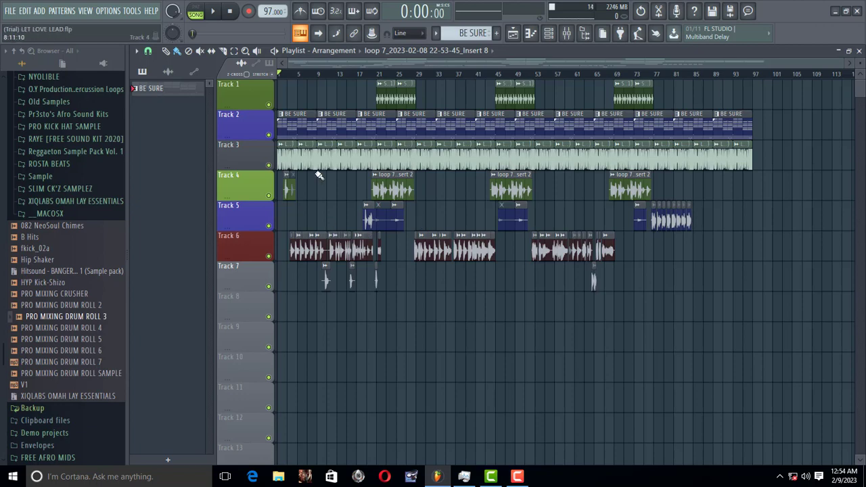
key(space)
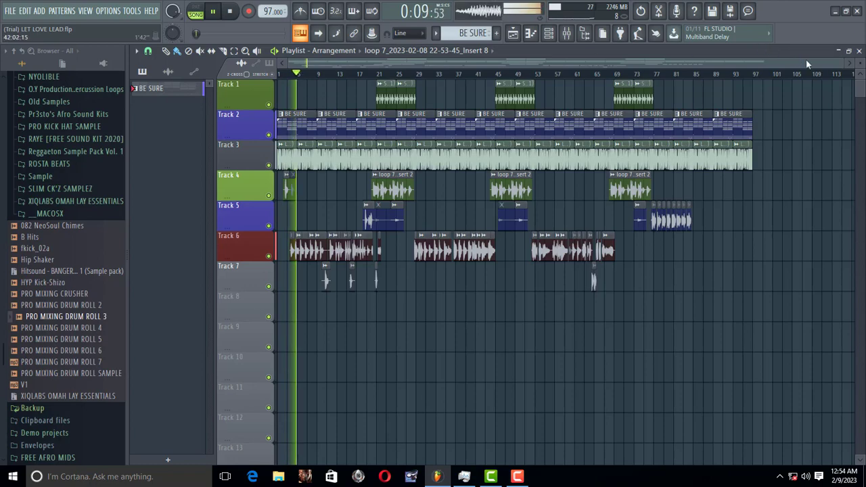
drag(842, 64, 411, 80)
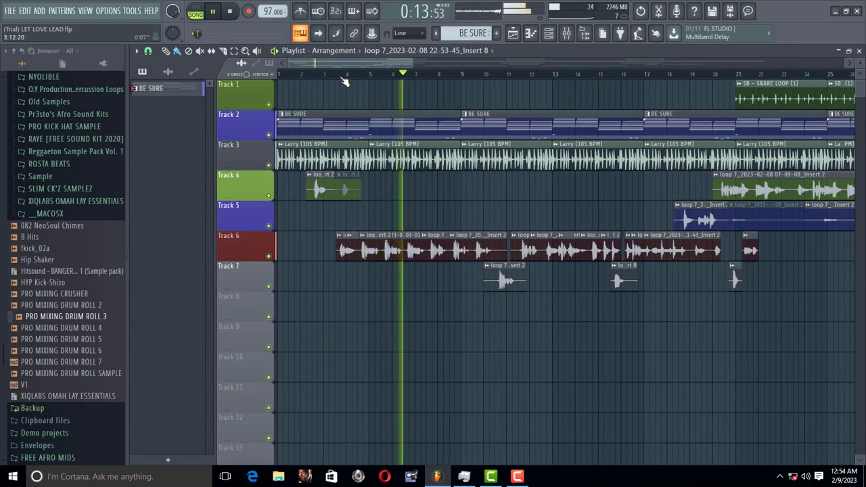
key(space)
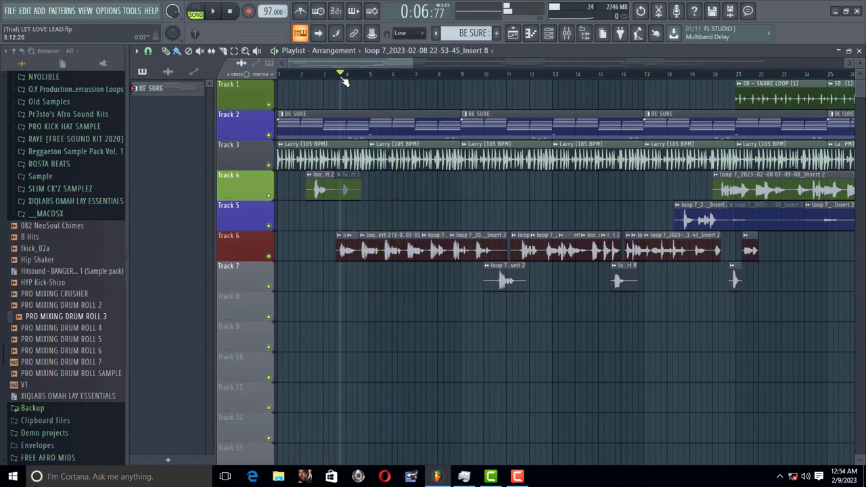
- Inspect the Auto-Tune EFX settings on mixer track 2 (VERSE), including the input type options, then close the plugin
click(568, 35)
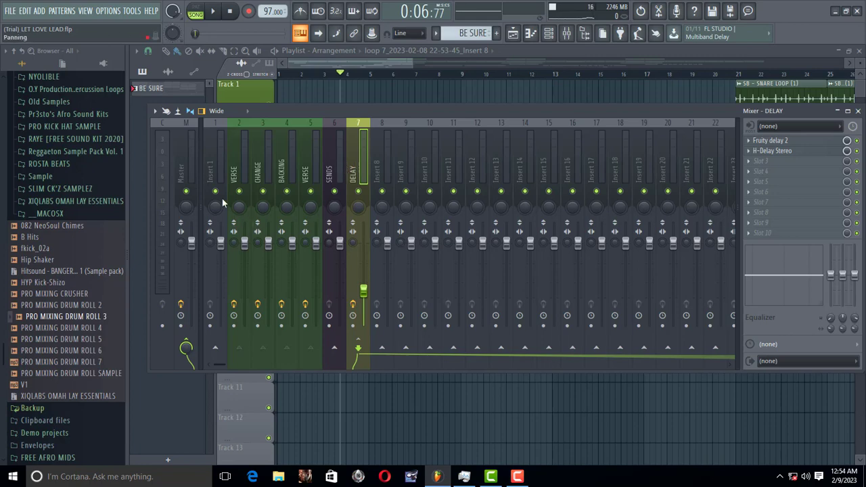
click(234, 175)
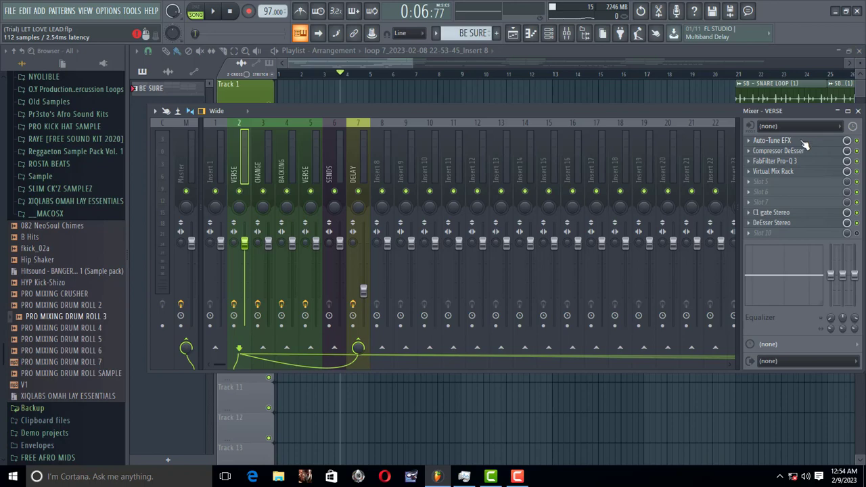
click(803, 141)
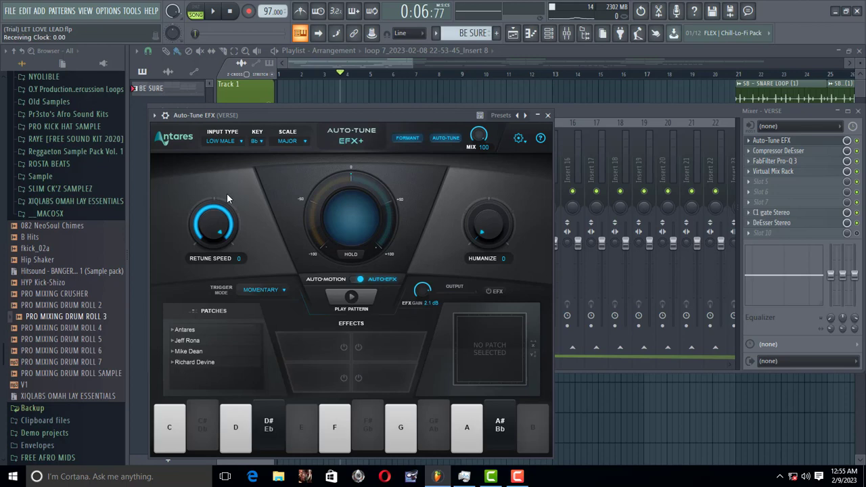
key(space)
click(222, 142)
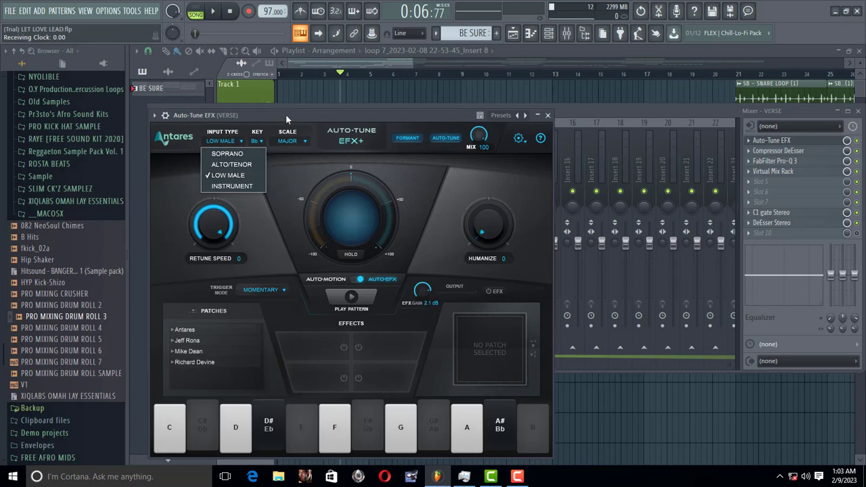
click(181, 197)
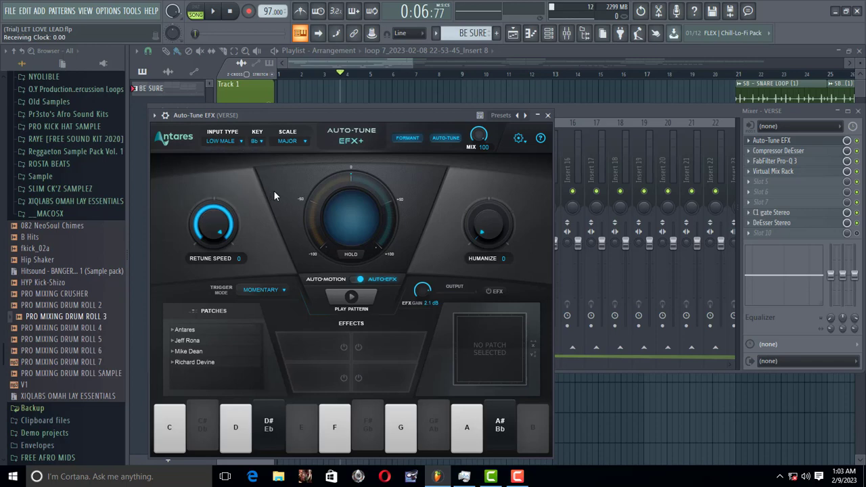
click(548, 115)
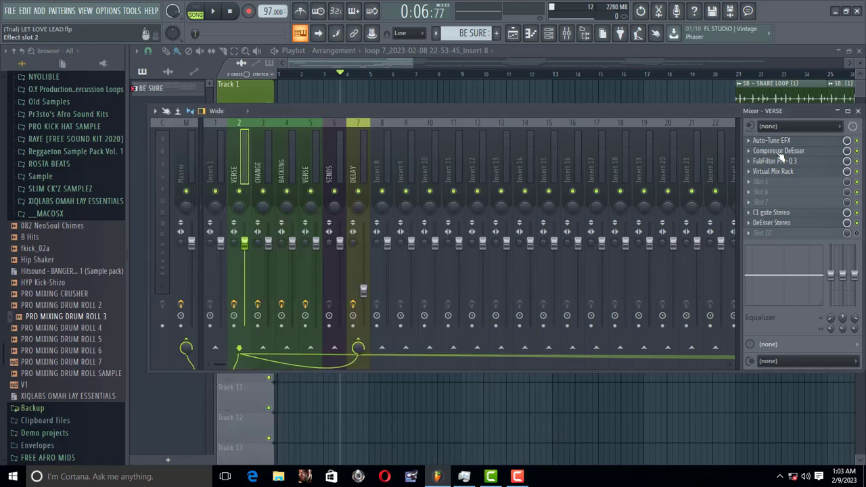
- Audition the VERSE vocal repeatedly to compare it with Auto-Tune EFX bypassed and enabled
key(space)
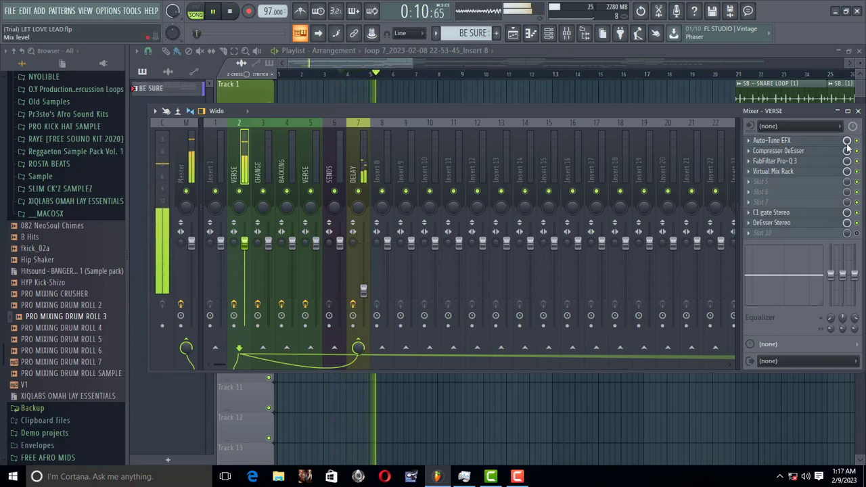
key(space)
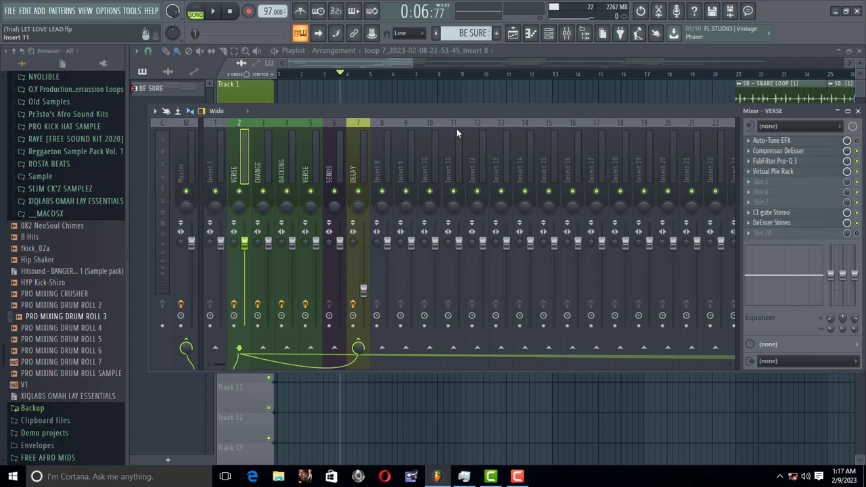
key(space)
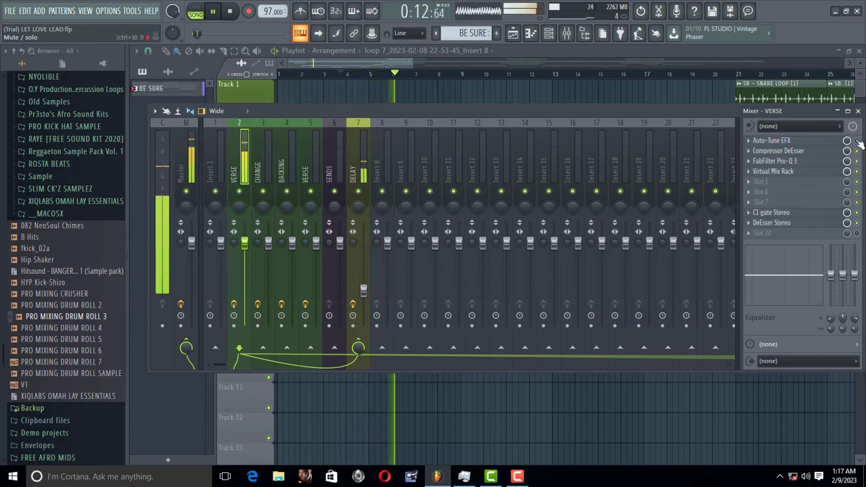
key(space)
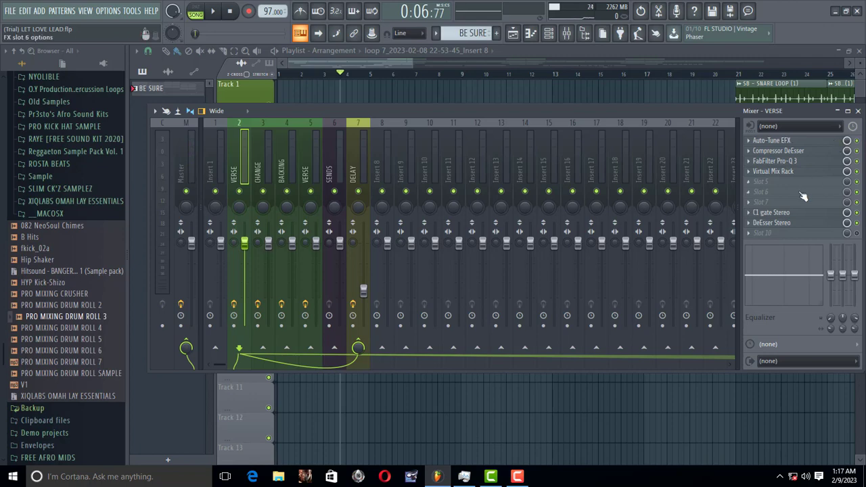
key(space)
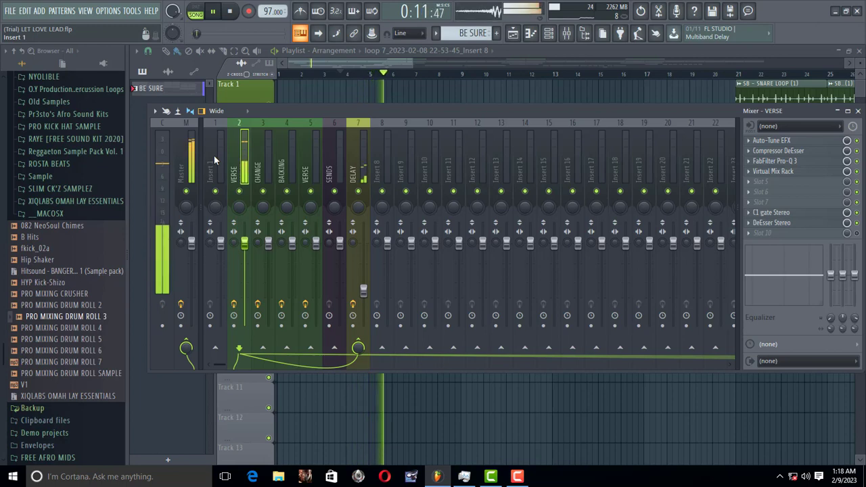
key(space)
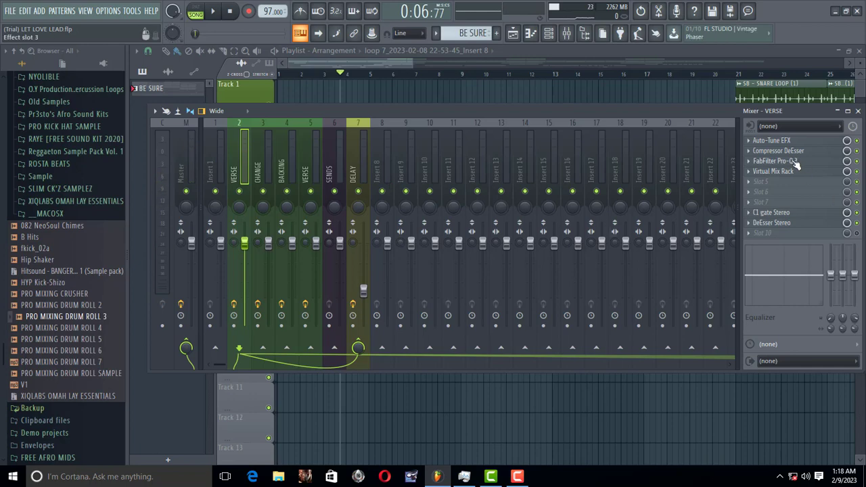
- Open FabFilter Pro-Q 3 on the VERSE track and audition its 307.49 Hz band in solo
click(795, 166)
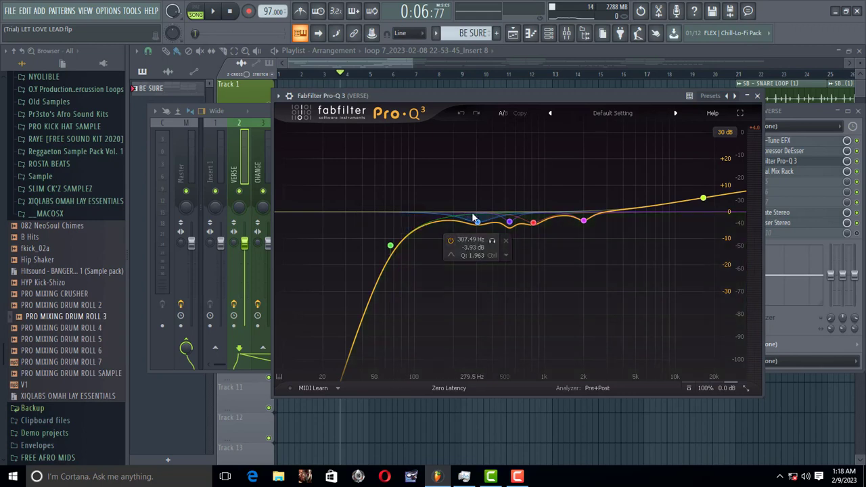
click(493, 245)
click(493, 244)
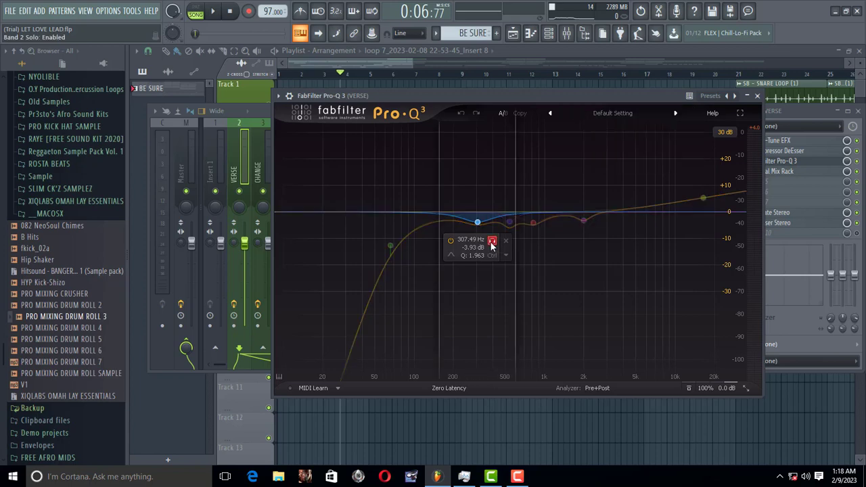
key(space)
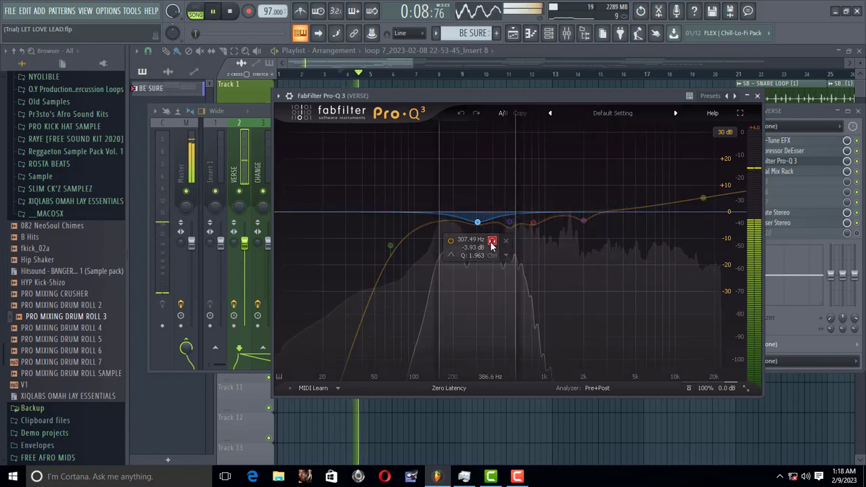
click(492, 244)
key(space)
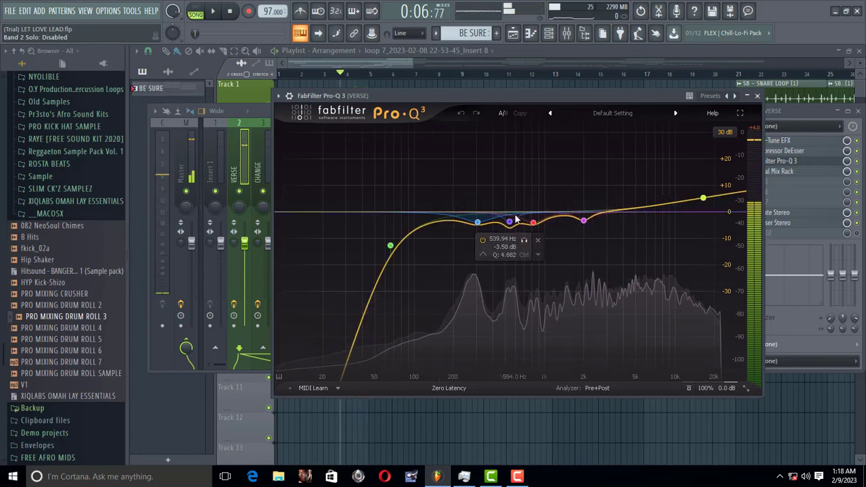
- Audition the 821.67 Hz and 539.94 Hz bands of the VERSE equalizer one after the other in solo
click(548, 241)
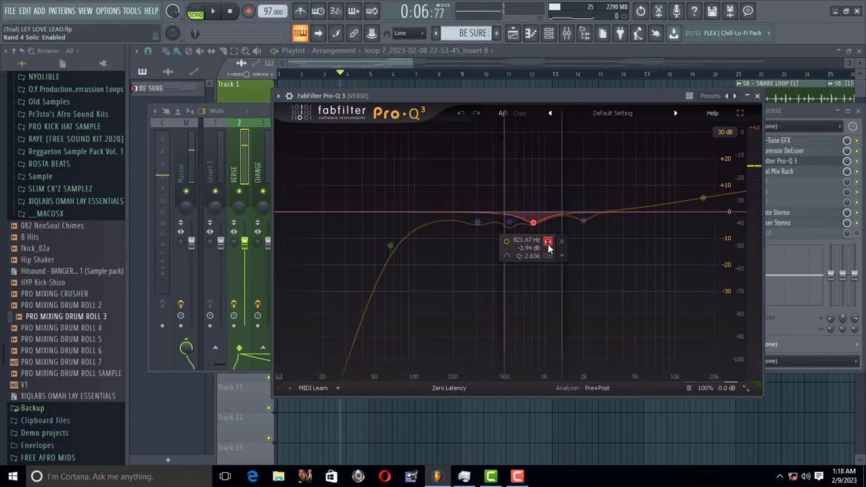
key(space)
click(548, 242)
key(space)
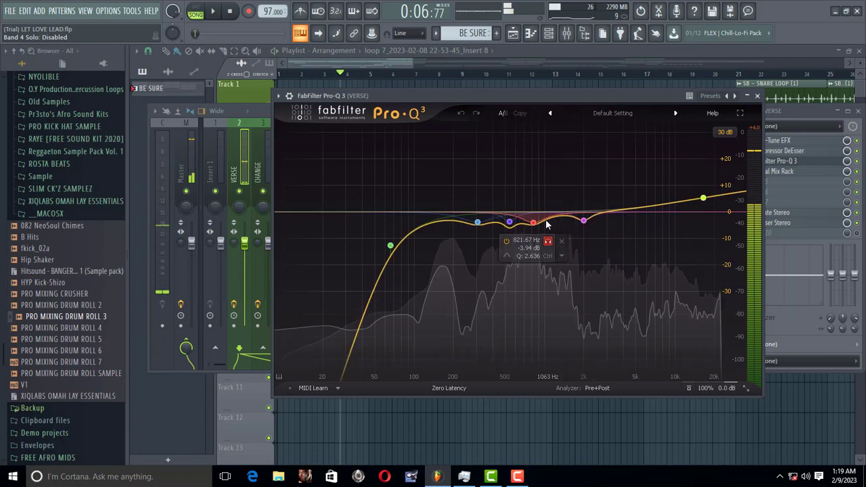
click(524, 240)
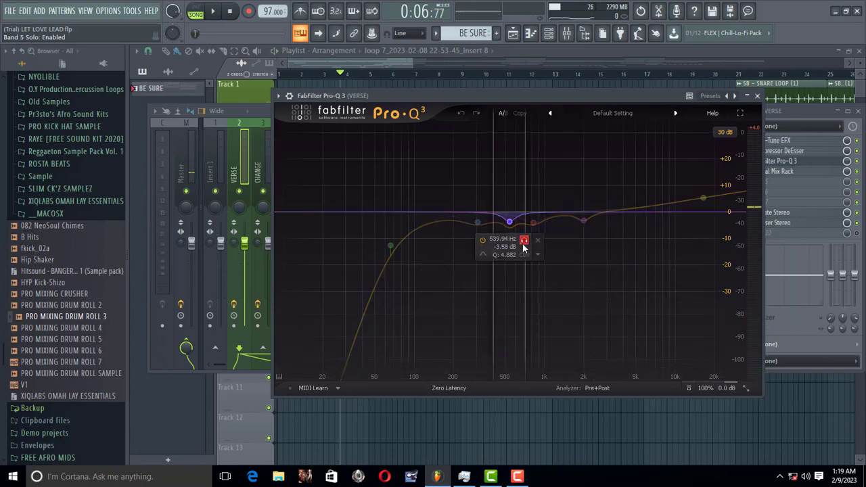
key(space)
key(space)
click(524, 240)
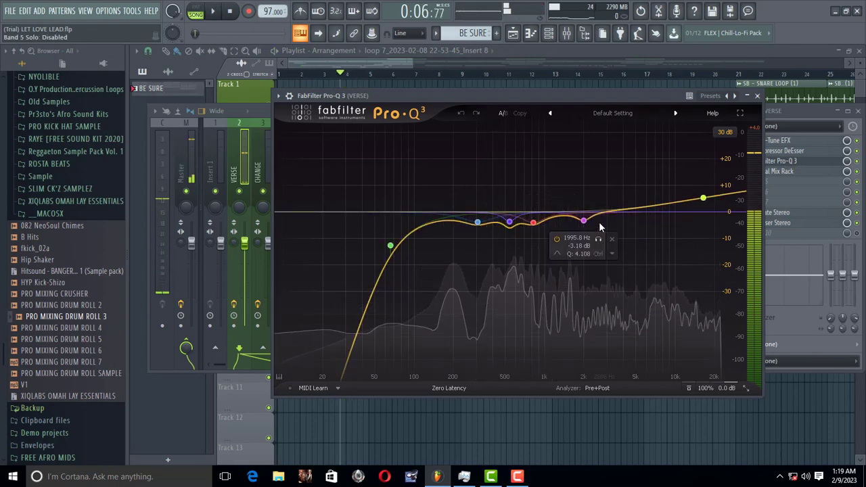
- Audition the 1995.8 Hz band of the VERSE equalizer in solo
click(599, 240)
key(space)
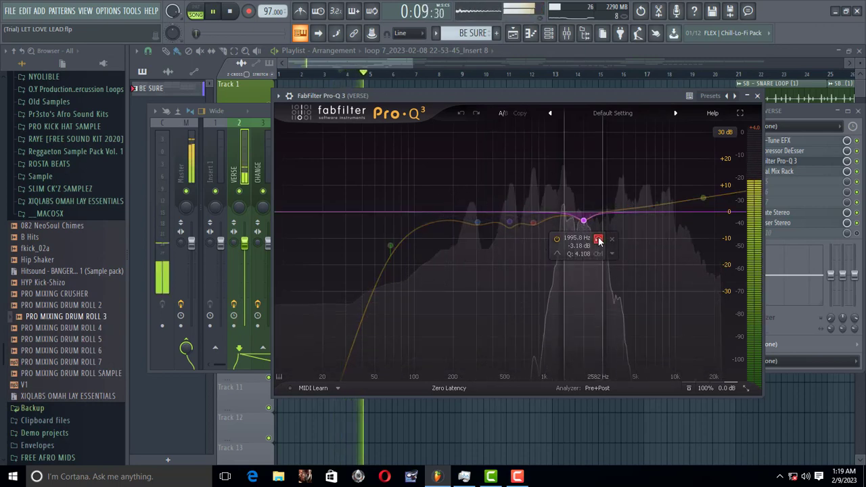
key(space)
click(599, 240)
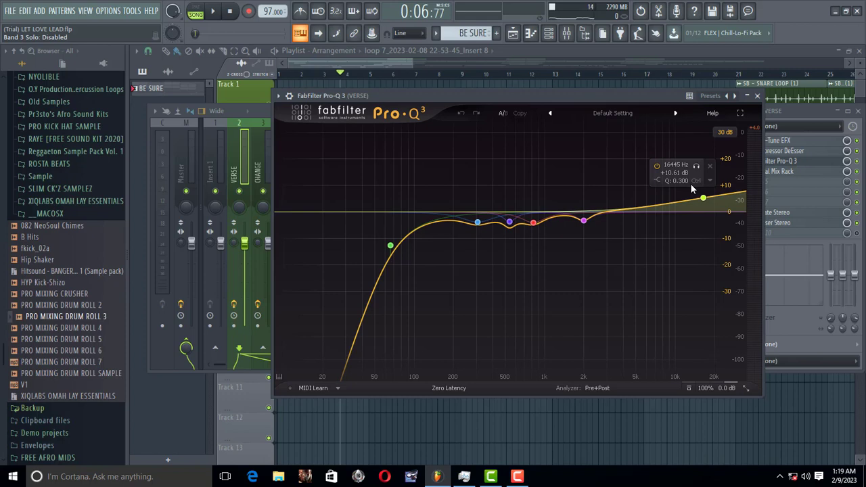
- Select the high shelf band of the VERSE equalizer and audition it in solo
click(702, 198)
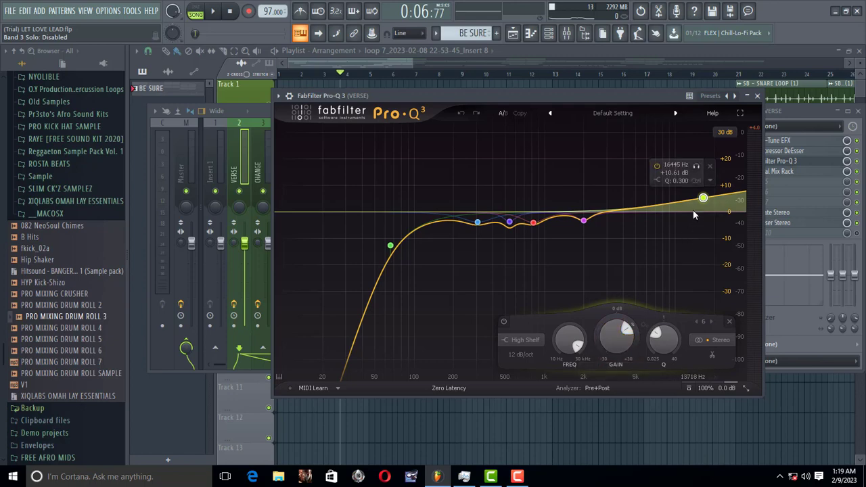
click(697, 166)
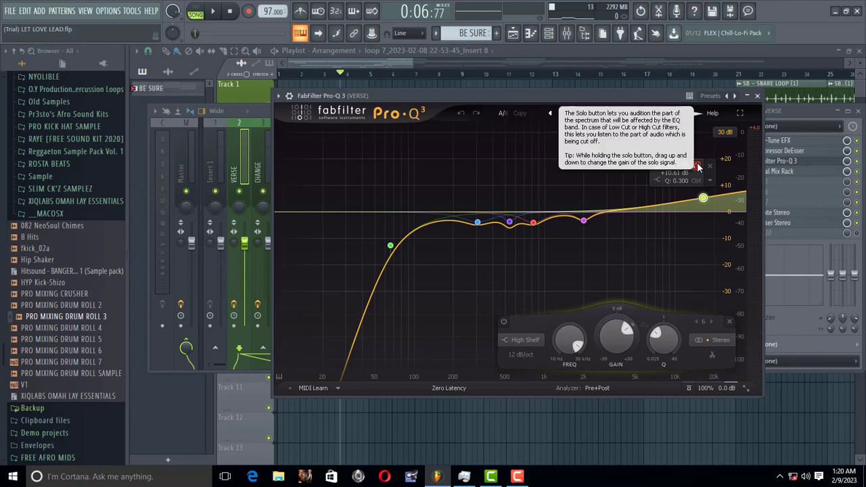
click(696, 167)
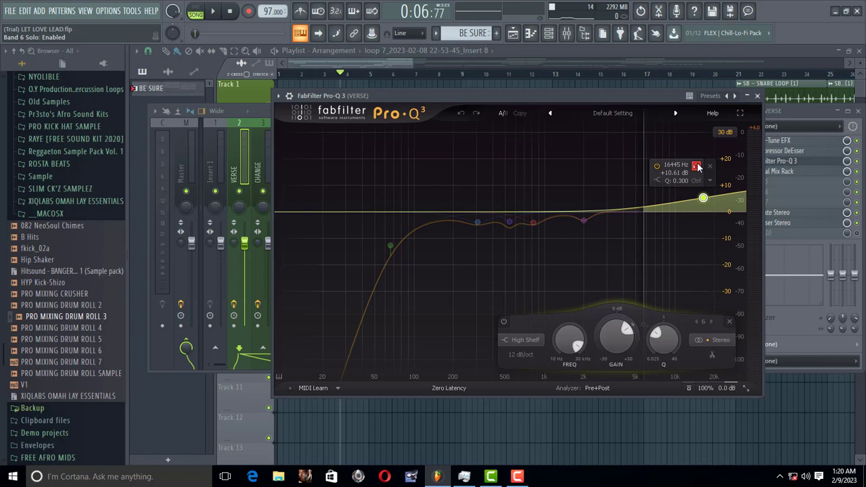
key(space)
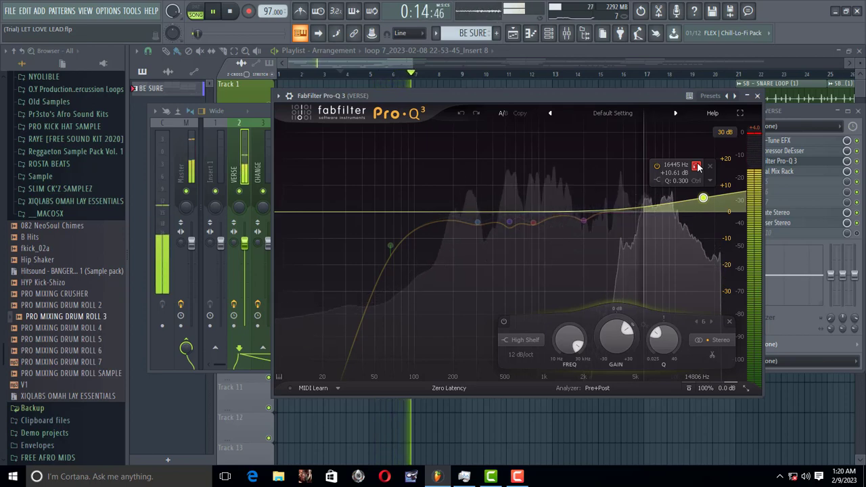
key(space)
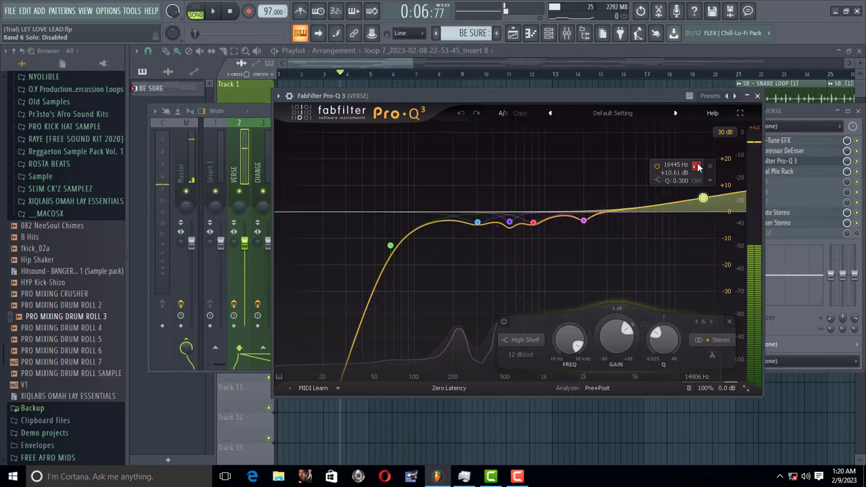
- Play the VERSE vocal through the complete equalizer curve, then stop playback and close Pro-Q 3
key(space)
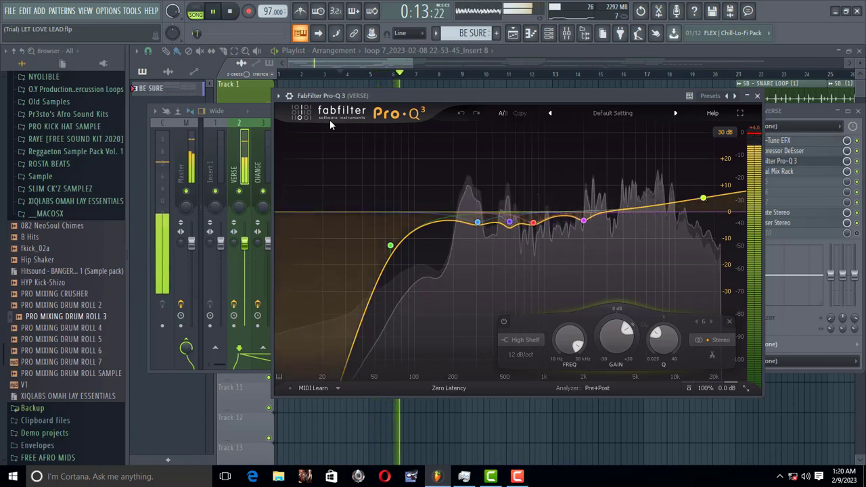
key(space)
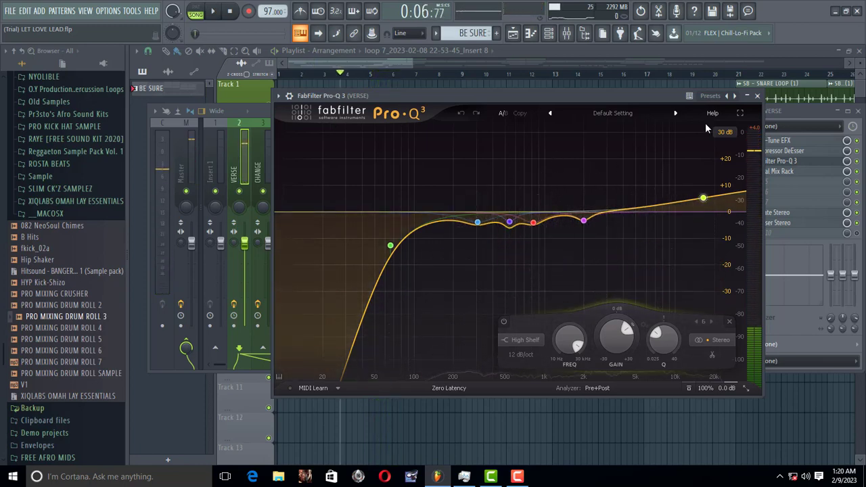
click(757, 96)
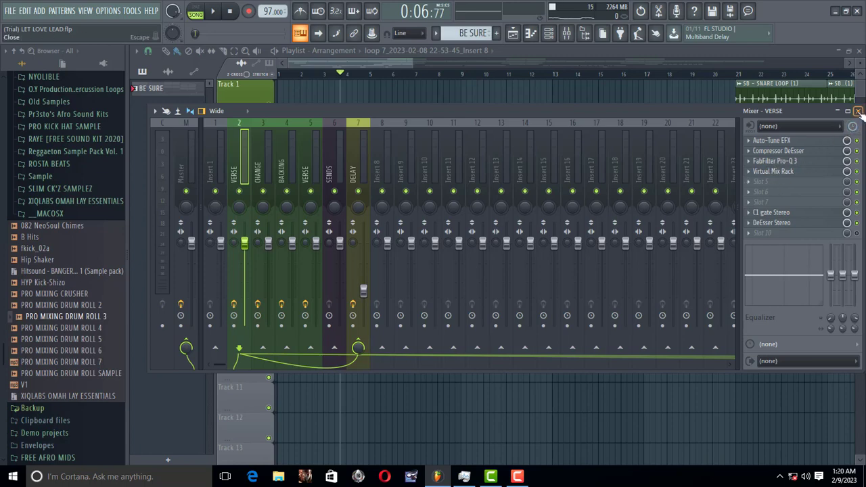
- Select the DELAY mixer track and open its Fruity Delay 2 effect in a window over the playlist
click(352, 167)
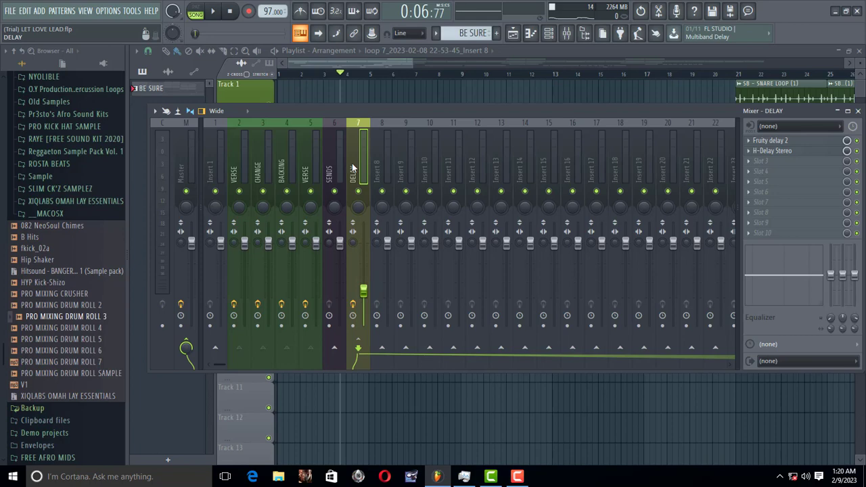
click(779, 141)
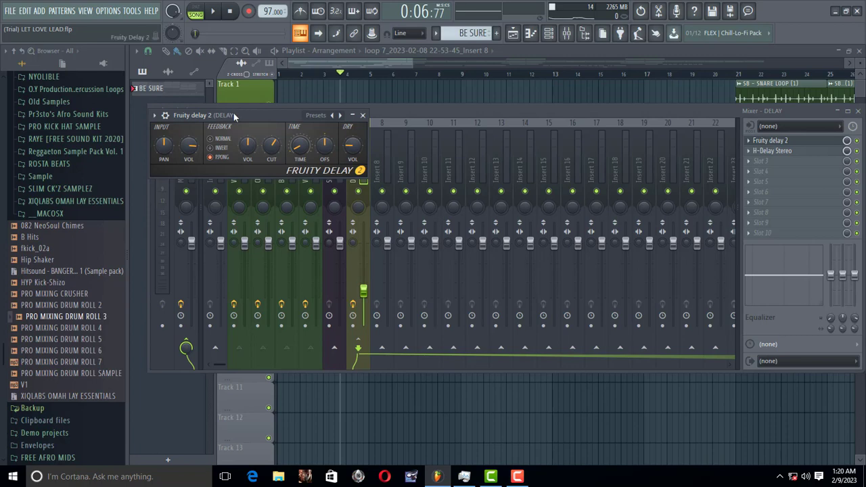
drag(233, 113, 344, 98)
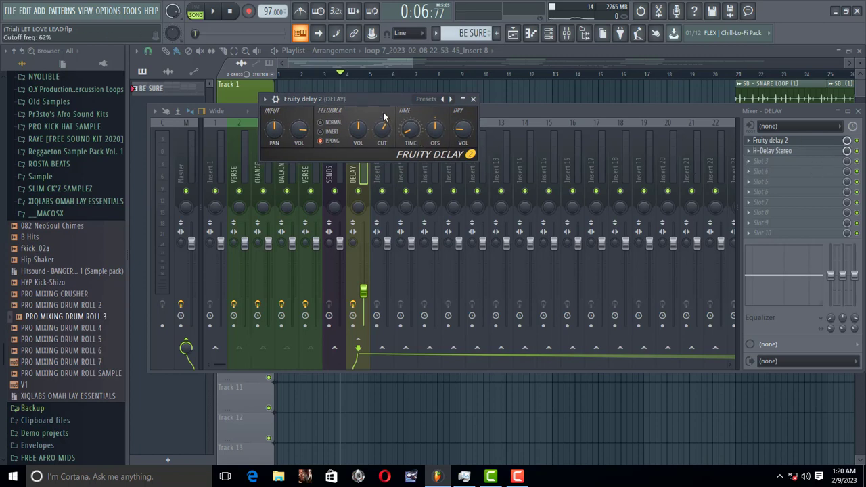
- Bypass H-Delay Stereo on the DELAY track and close both the mixer and Fruity Delay 2
click(858, 152)
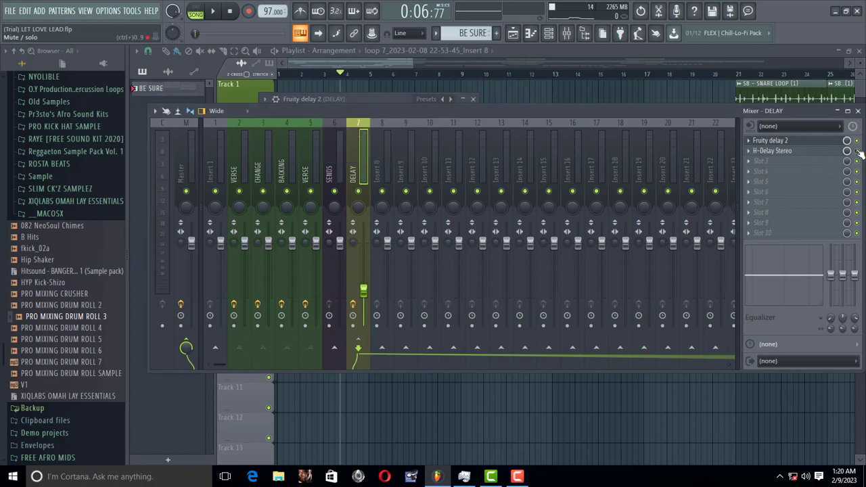
click(857, 111)
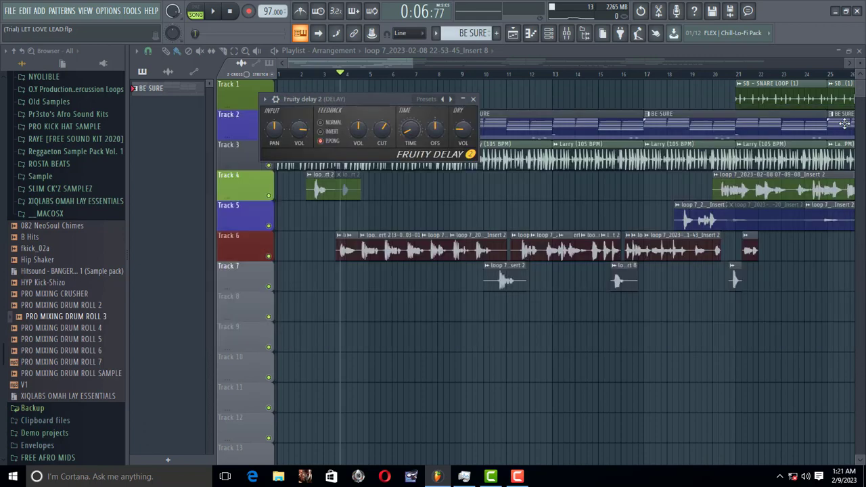
click(473, 99)
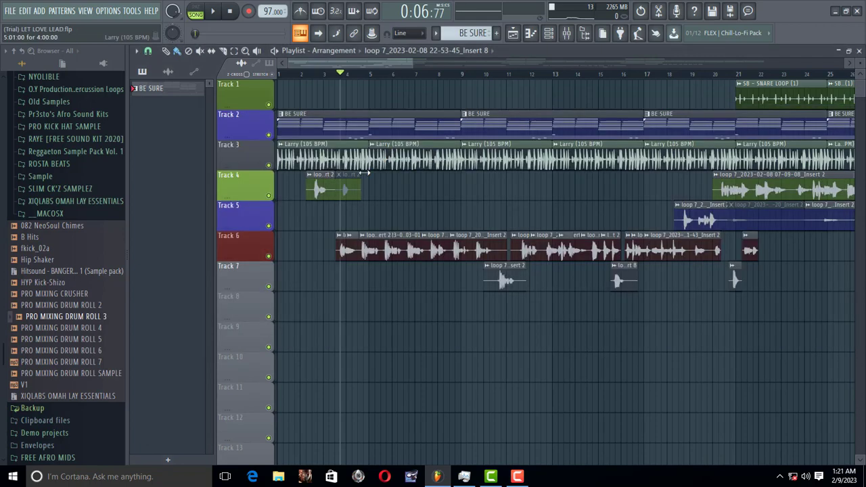
- Solo playlist Track 6 and audition its vocal through Fruity Delay 2 with the mixer open, then stop playback
right_click(268, 256)
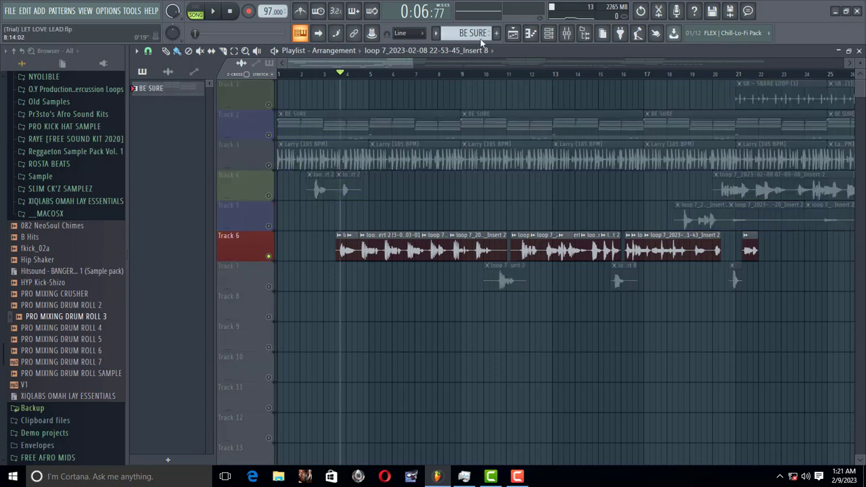
key(space)
click(550, 33)
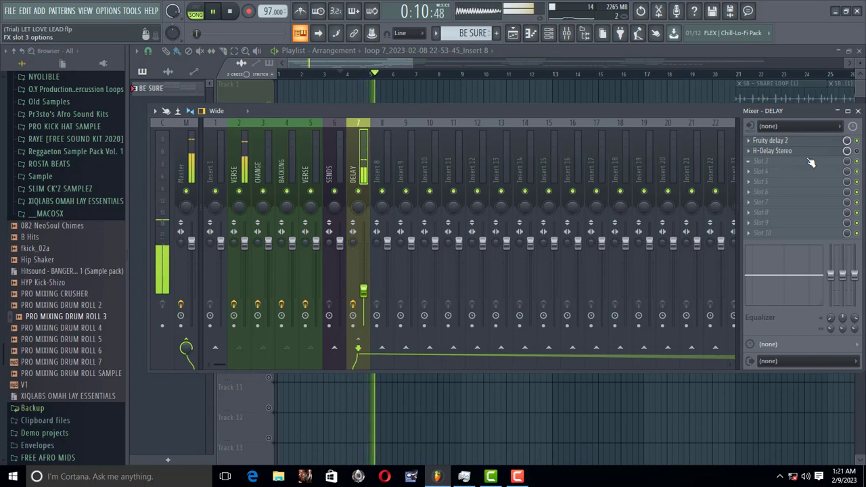
key(space)
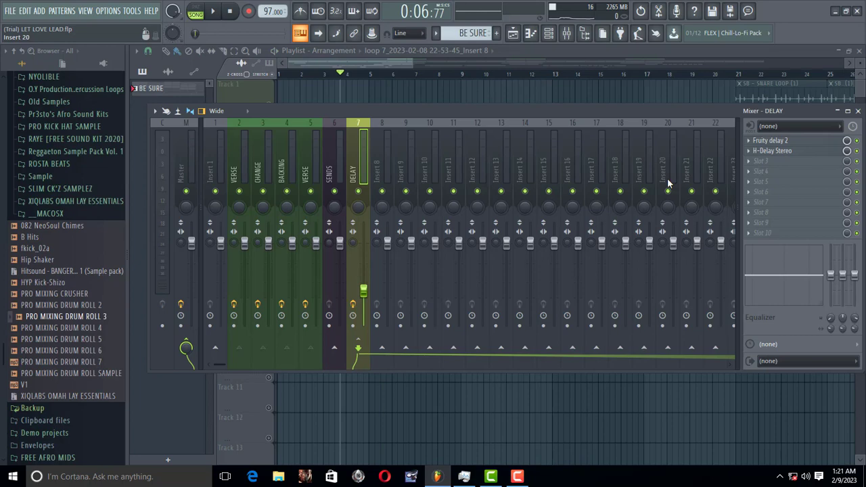
- Open Fruity Delay 2 on the DELAY track and play the soloed vocal while reviewing its settings, then stop
click(772, 140)
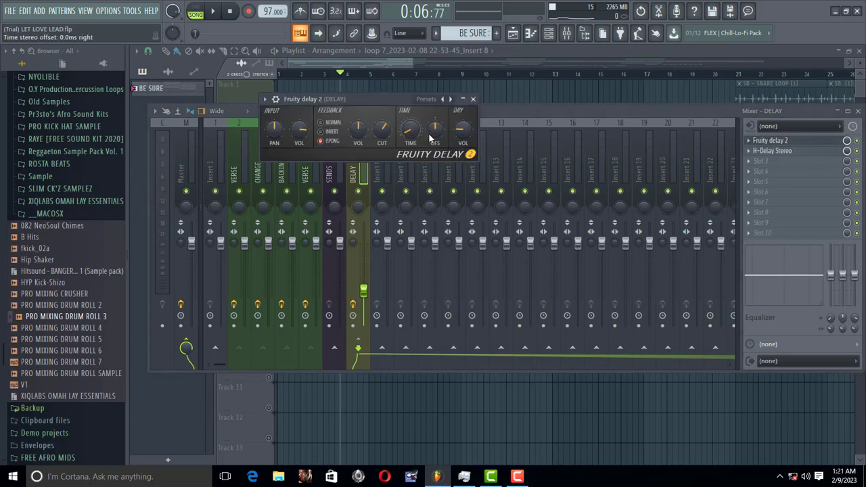
key(space)
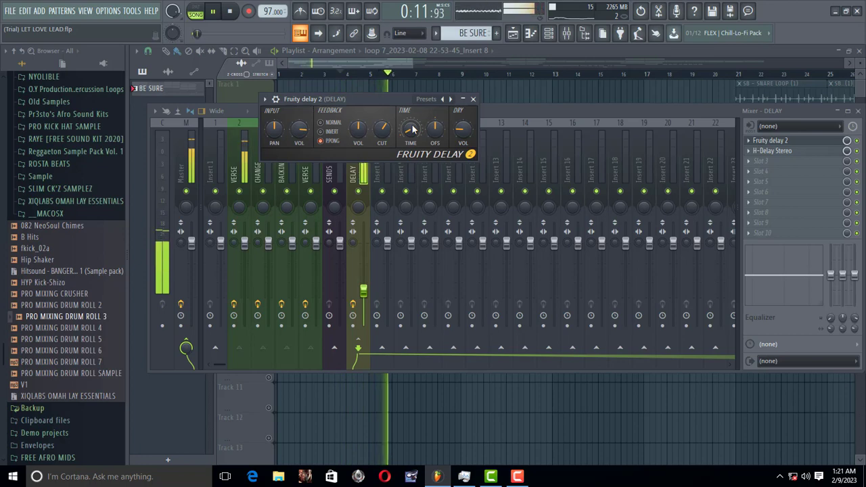
key(space)
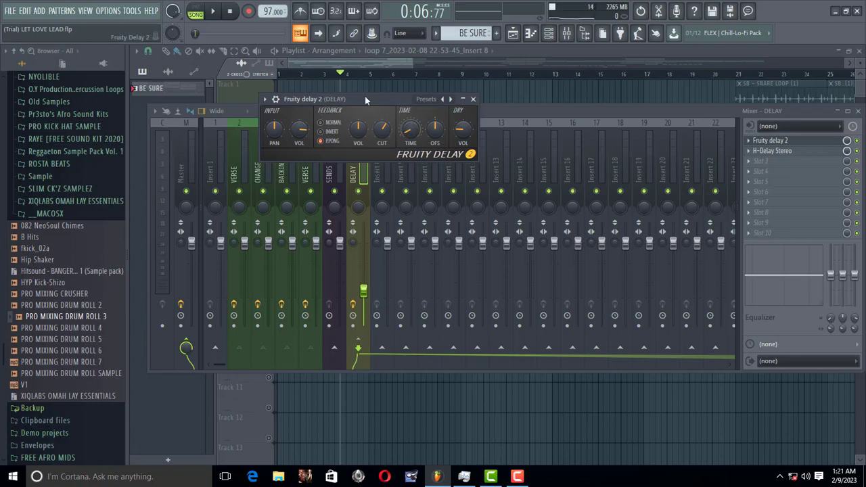
- Bypass both delay effects on the DELAY track and audition the soloed vocal without them, then stop playback
click(858, 151)
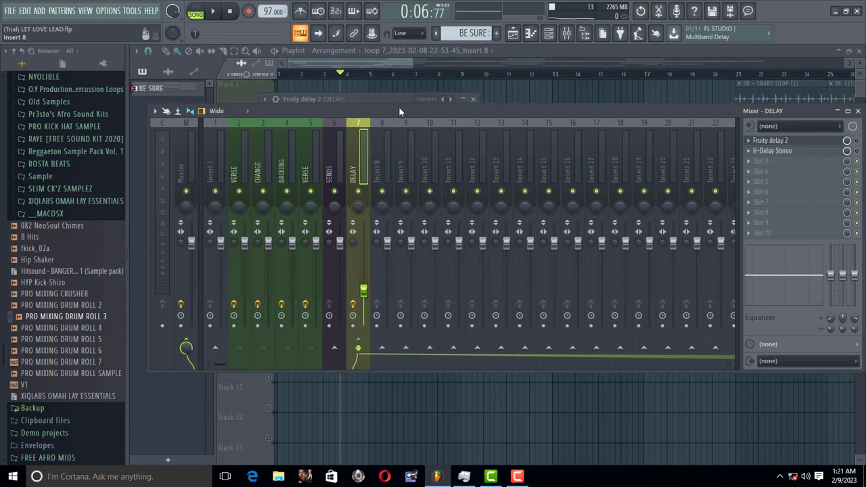
key(space)
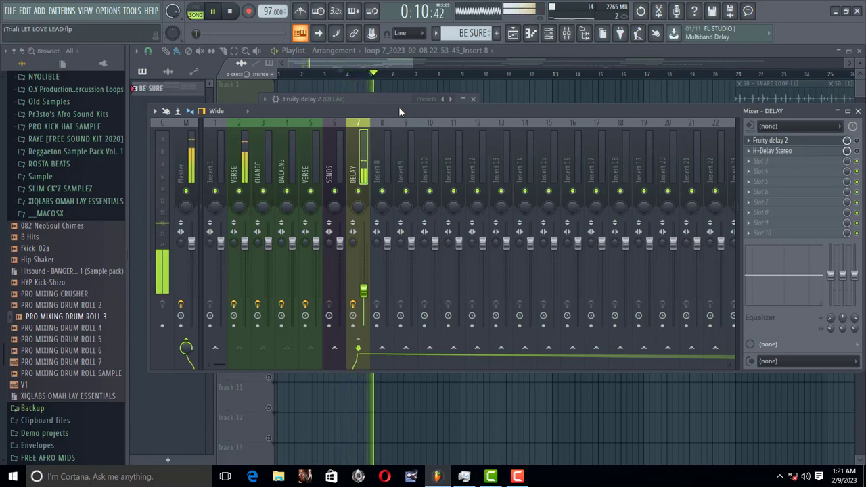
key(space)
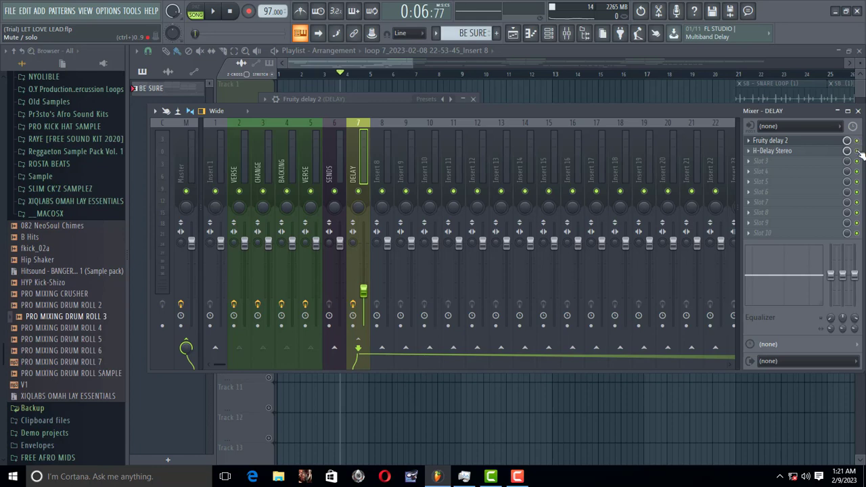
- Audition the soloed vocal with both delay effects active, then review the Fruity Delay 2 settings and return to the mixer
key(space)
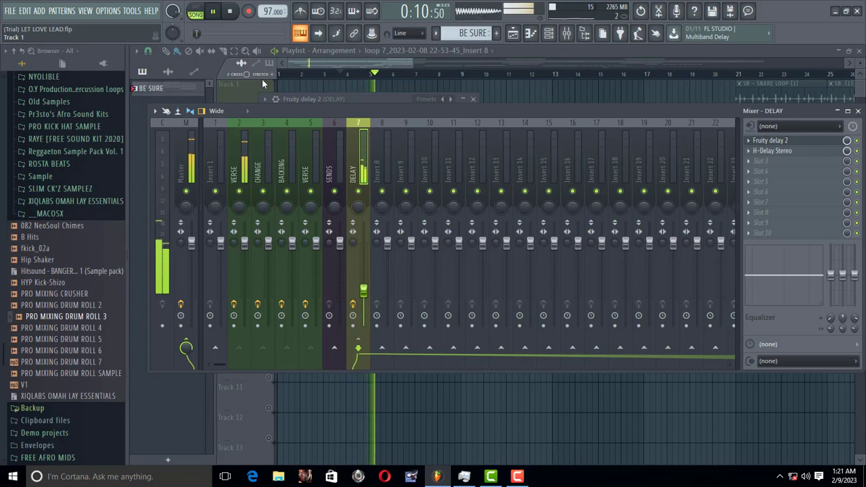
key(space)
click(785, 142)
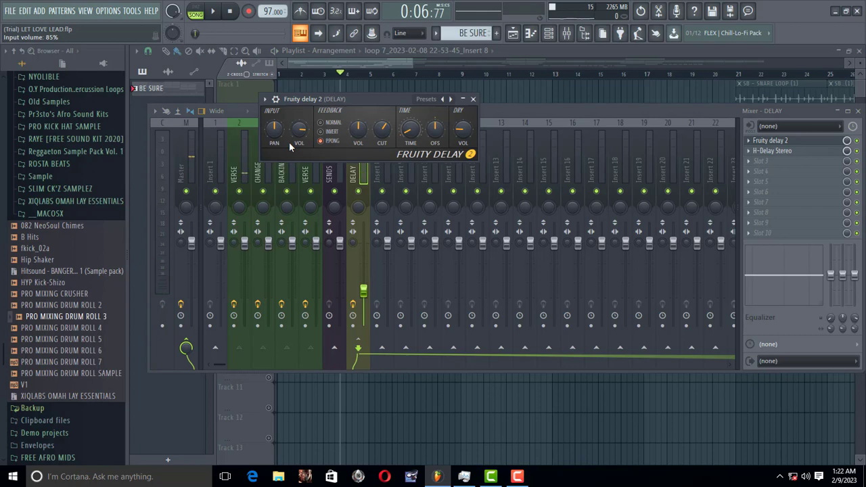
click(827, 111)
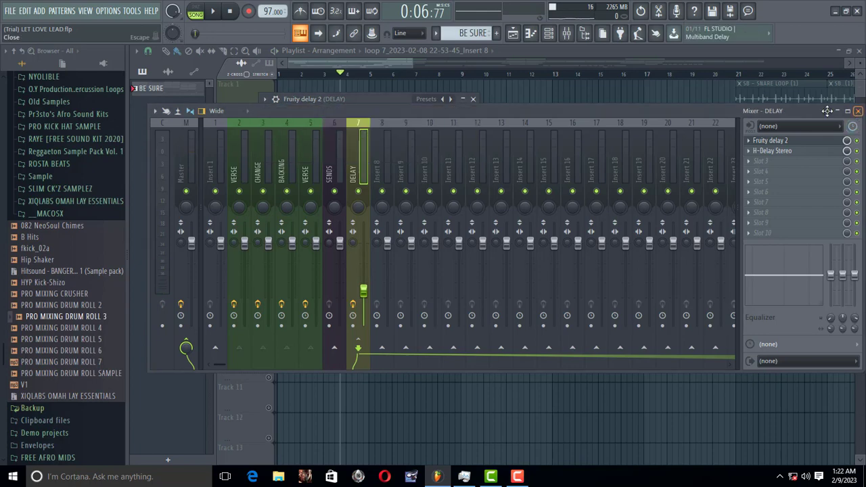
- Unsolo playlist Track 6 and play the full song with the mixer open, then stop playback
click(858, 111)
right_click(269, 257)
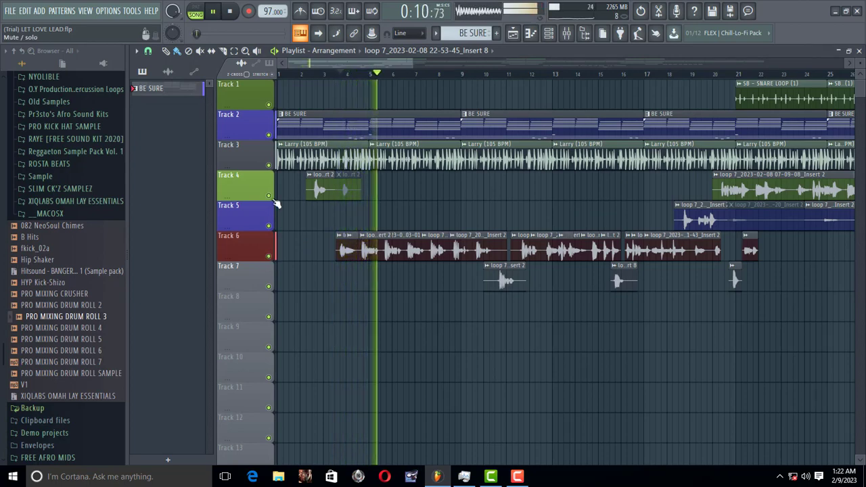
click(566, 33)
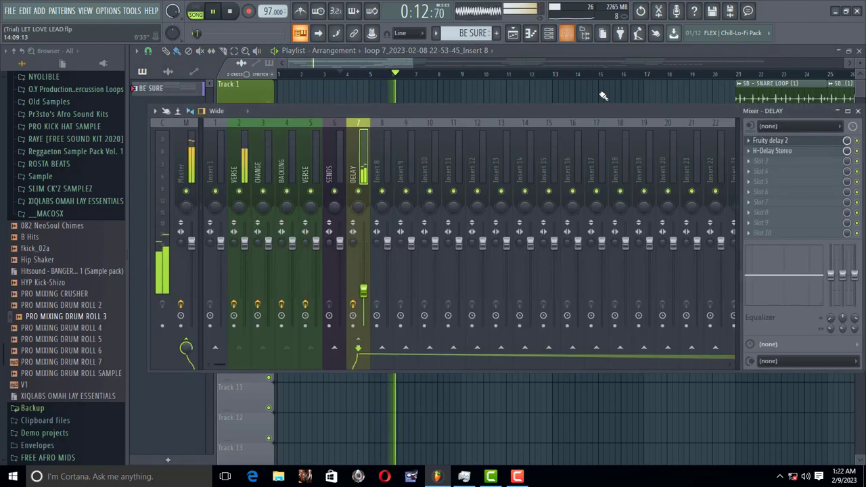
key(space)
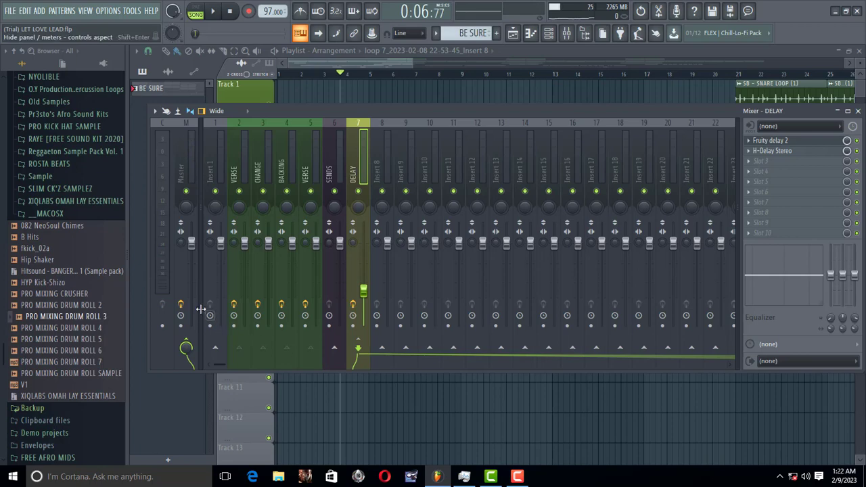
- Check the VERSE track's send to DELAY, then open H-Delay Stereo on the DELAY track and review its settings
click(232, 169)
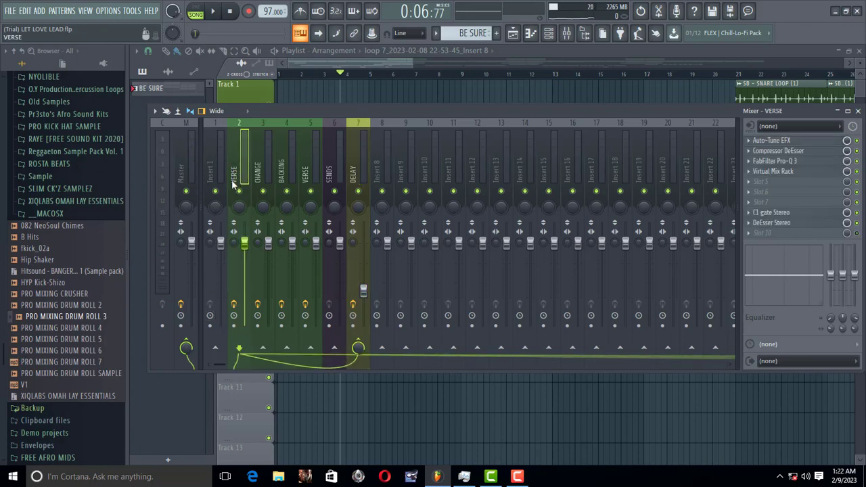
click(355, 169)
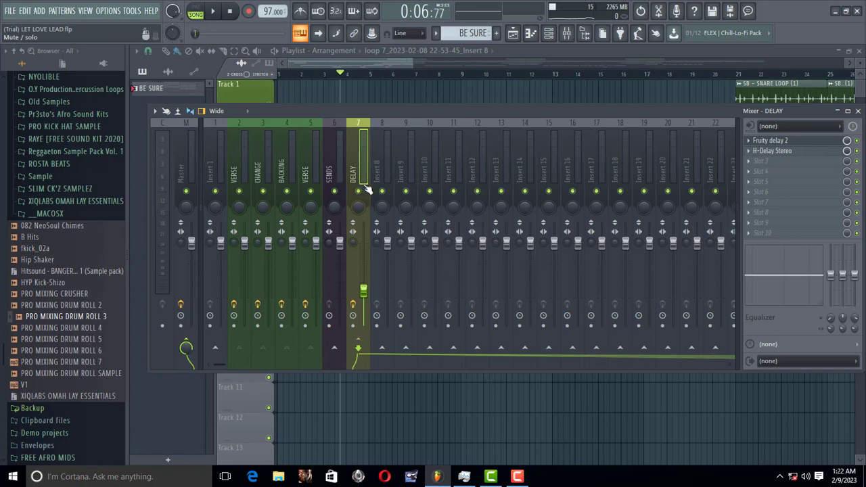
click(791, 153)
click(792, 155)
click(791, 154)
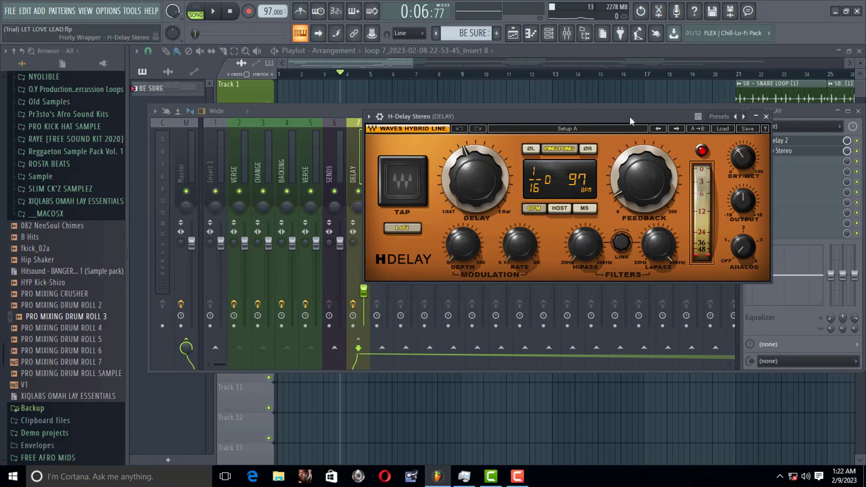
drag(629, 116, 581, 115)
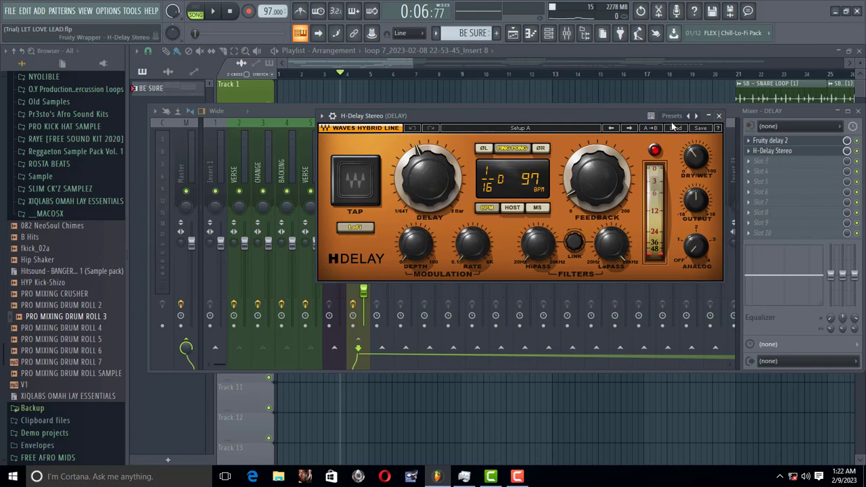
- Play the full song with H-Delay Stereo open, close the effect, and briefly play the song again
key(space)
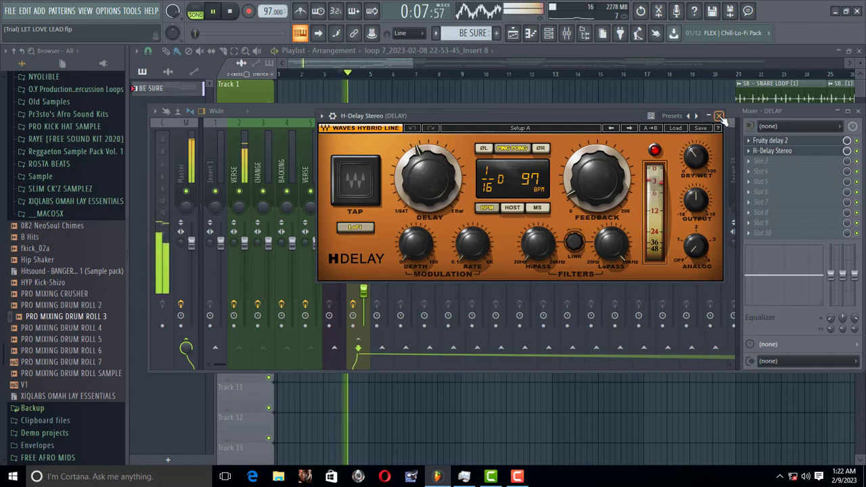
key(space)
click(719, 116)
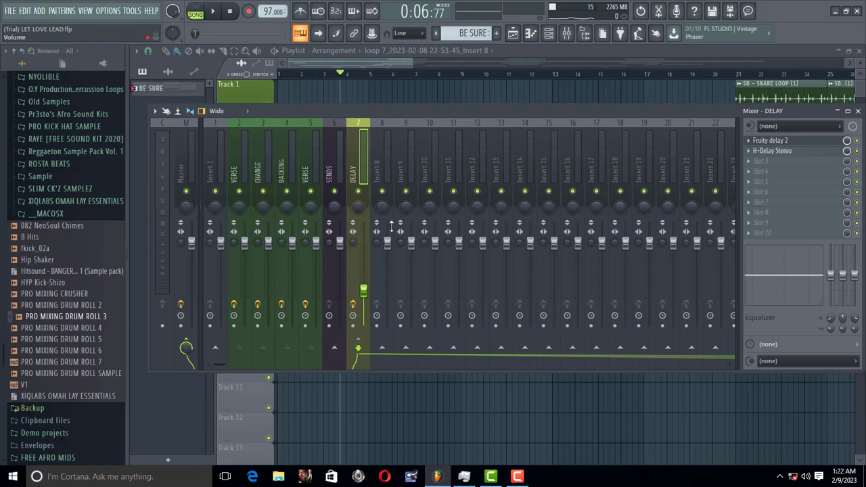
key(space)
key(space)
- Review the Fruity Delay 2 settings on the DELAY track during playback of the full song, then stop
click(799, 142)
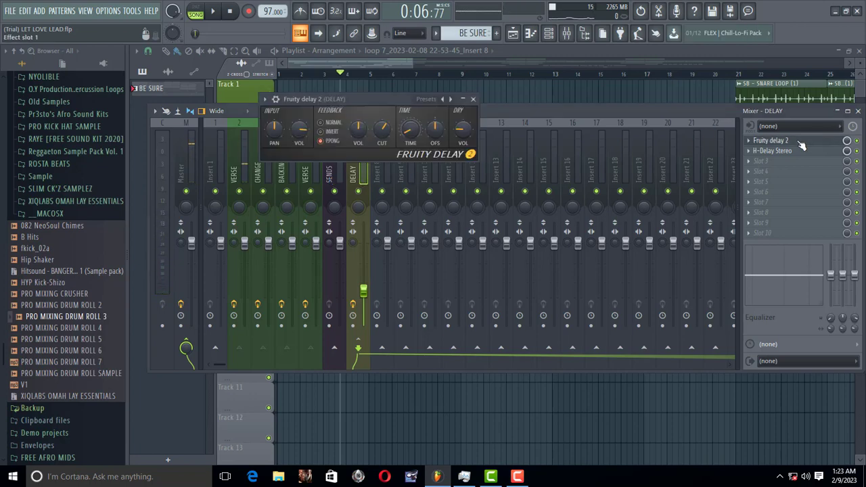
click(473, 100)
key(space)
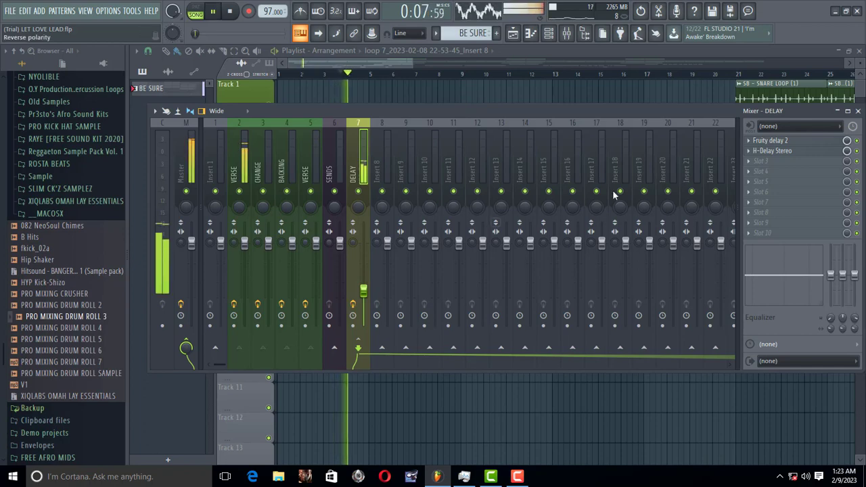
click(778, 141)
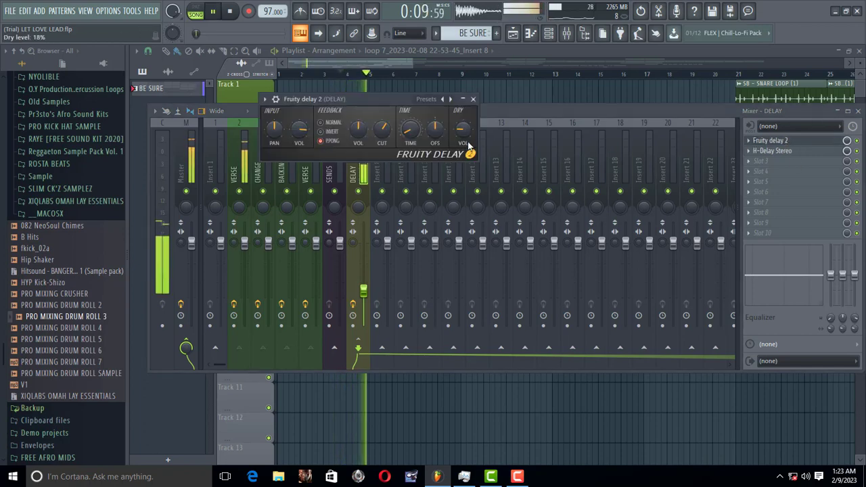
key(space)
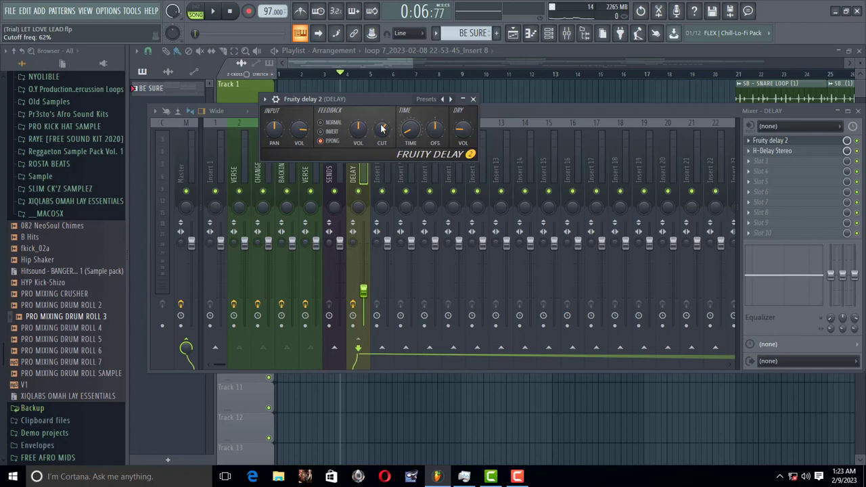
- Replay the full song with Fruity Delay 2 open, then stop playback and close the effect
key(space)
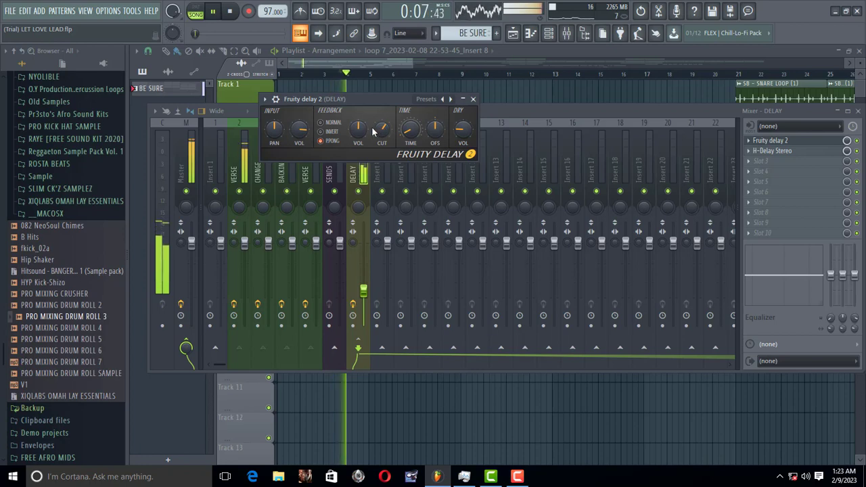
key(space)
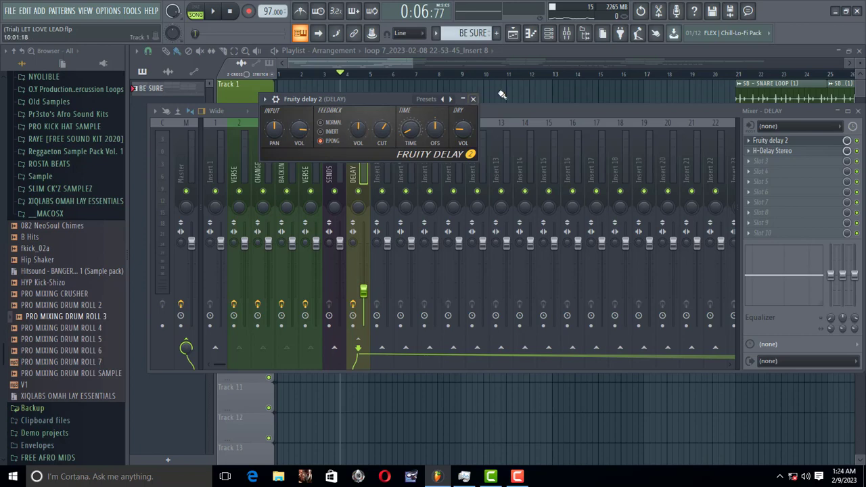
click(472, 99)
- Play the full song while watching the DELAY track's meter, then stop and select the VERSE mixer track
key(space)
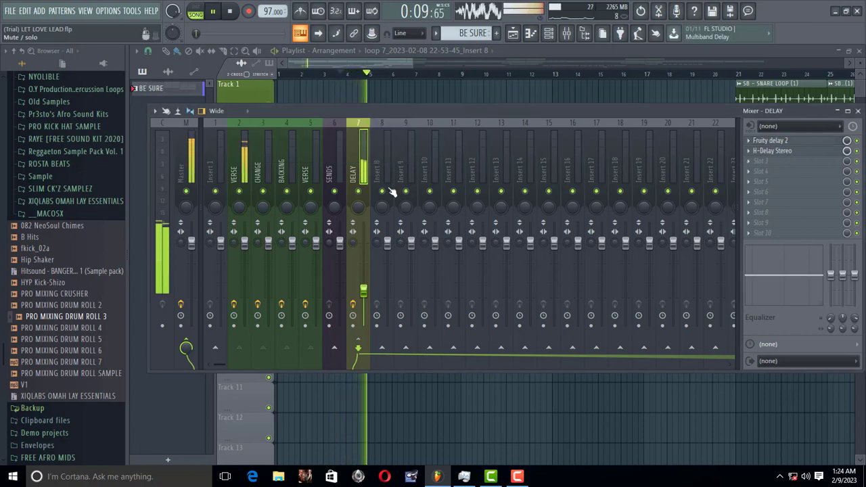
key(space)
click(231, 169)
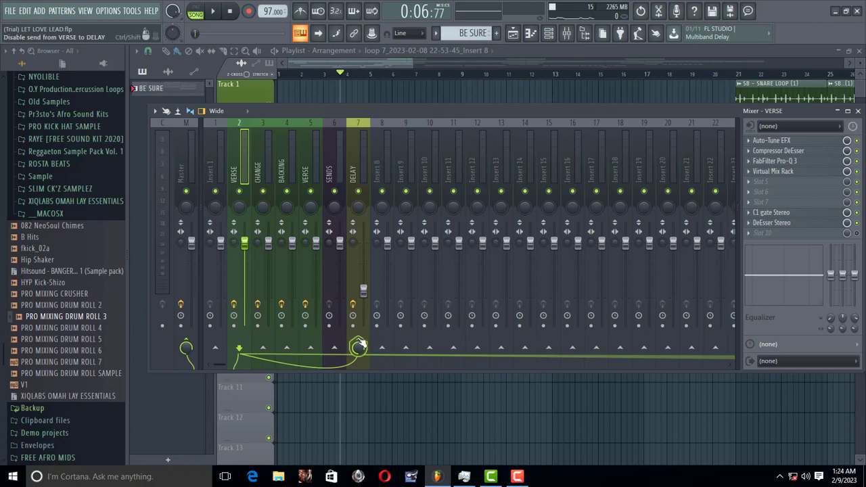
- Disable the send from VERSE to DELAY and play the song without it, then stop playback
click(359, 347)
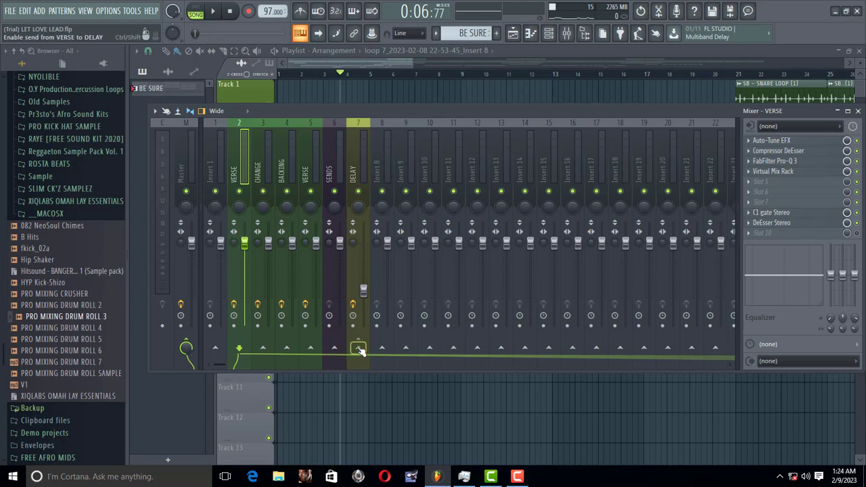
key(space)
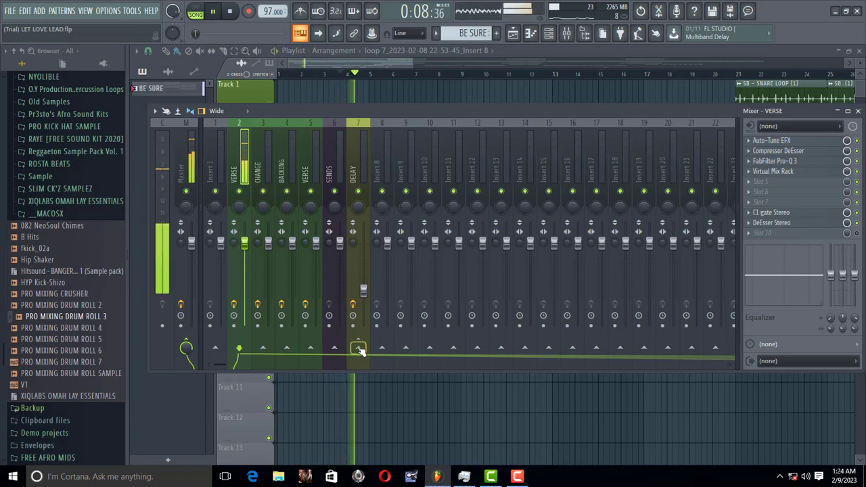
key(space)
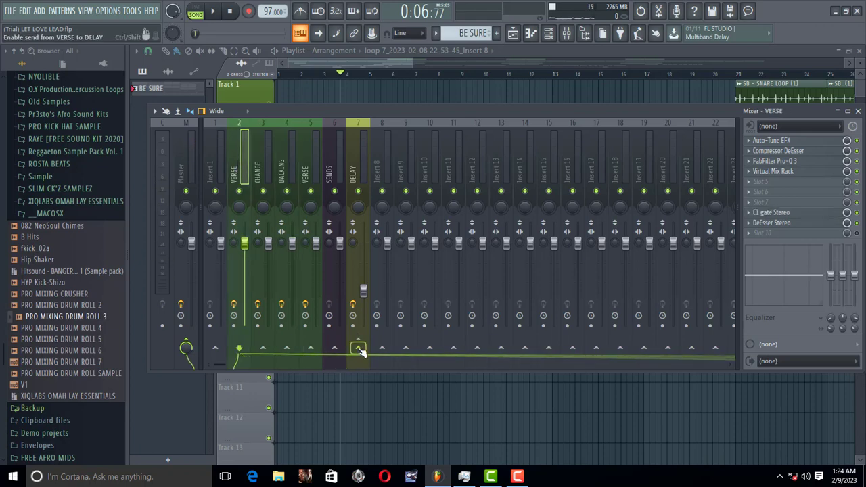
- Re-enable the send from VERSE to DELAY and replay the same passage, then stop playback
click(359, 349)
key(space)
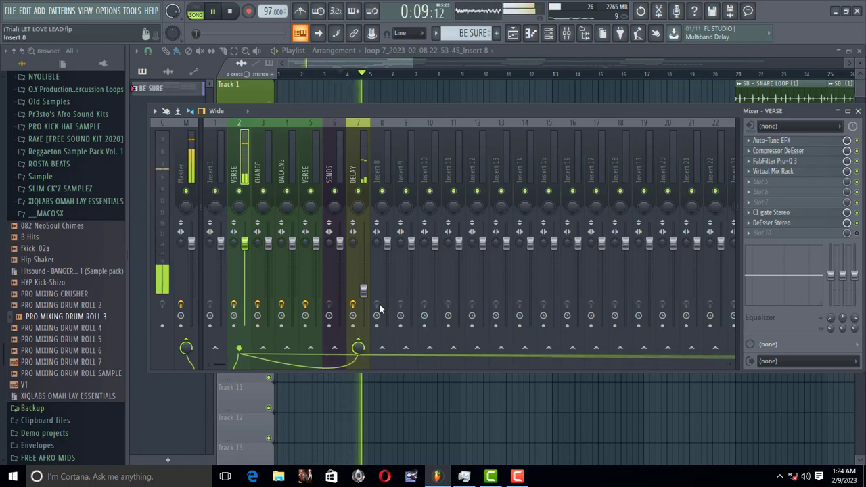
key(space)
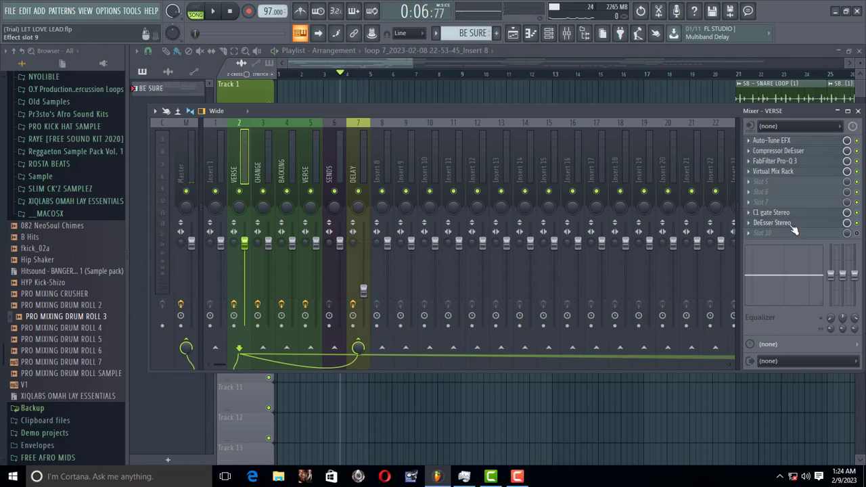
- Review DeEsser Stereo on the VERSE track and compare song playback with the effect bypassed and enabled
click(778, 223)
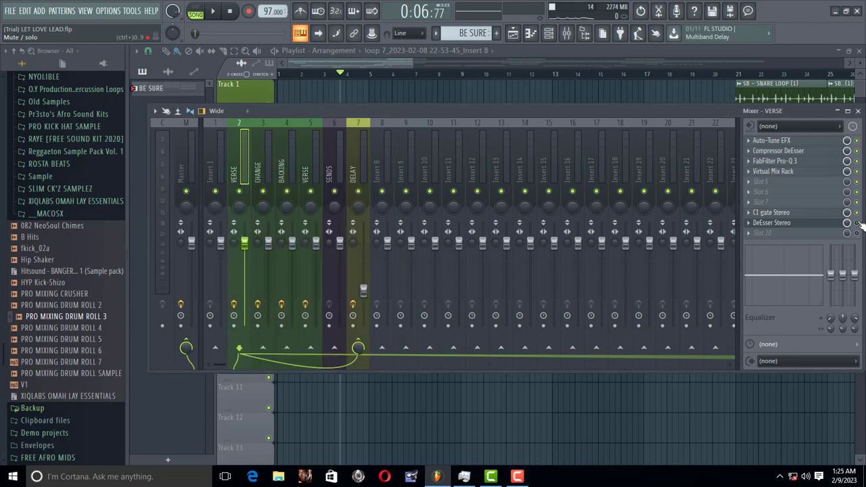
key(space)
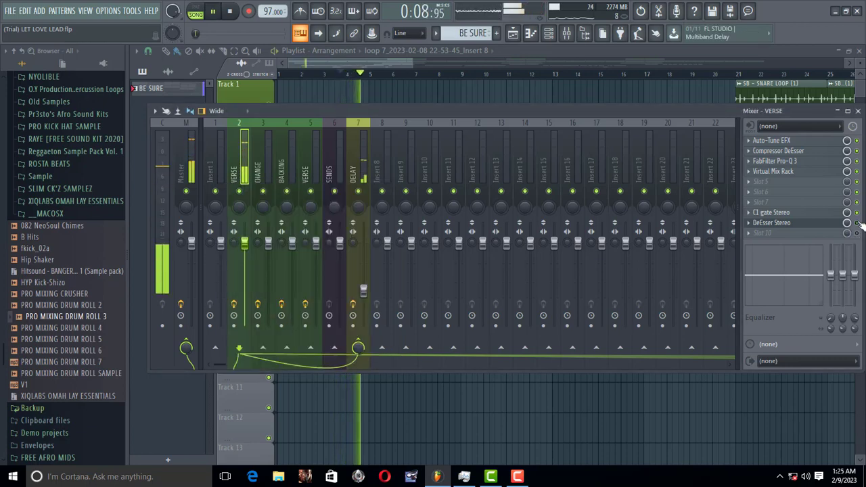
key(space)
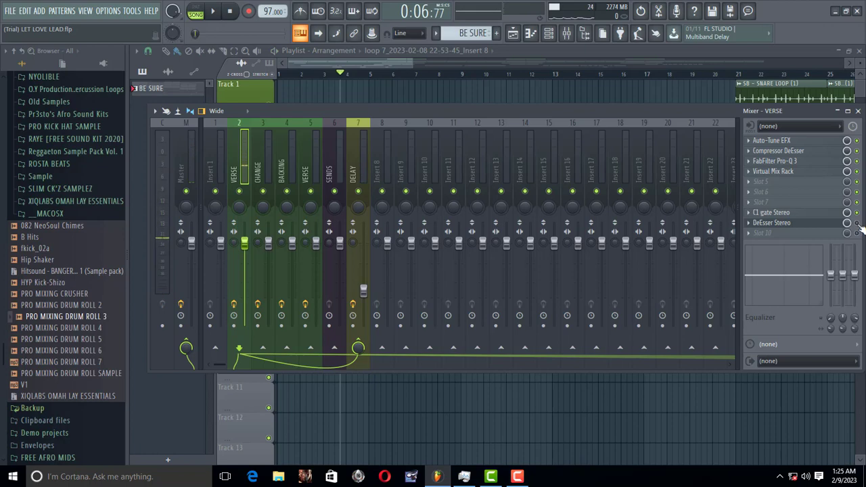
key(space)
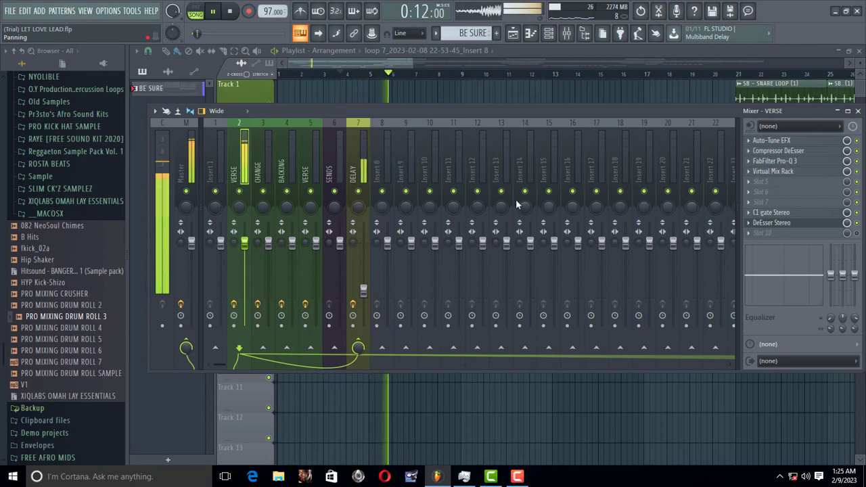
key(space)
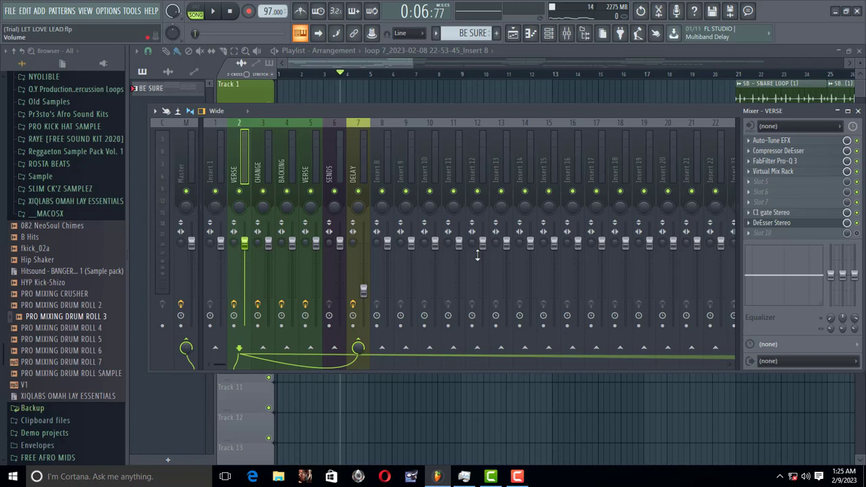
- Close the mixer and play the song with the whole arrangement in view in the playlist
key(F9)
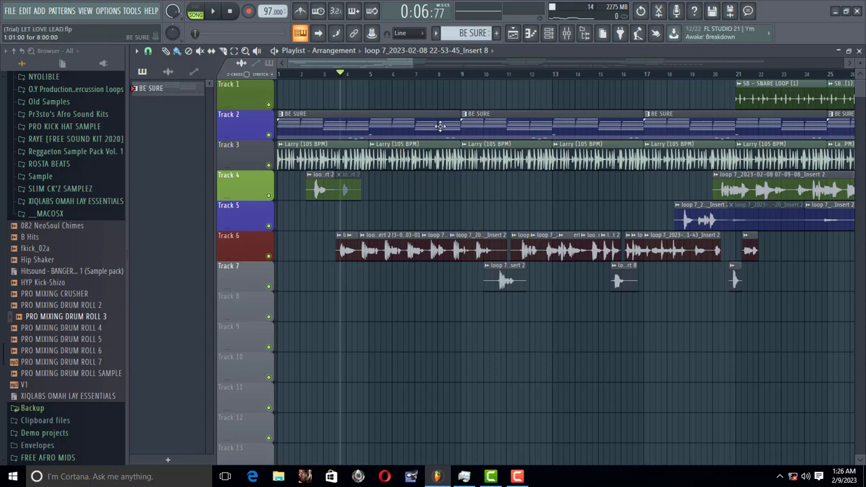
drag(416, 62, 826, 60)
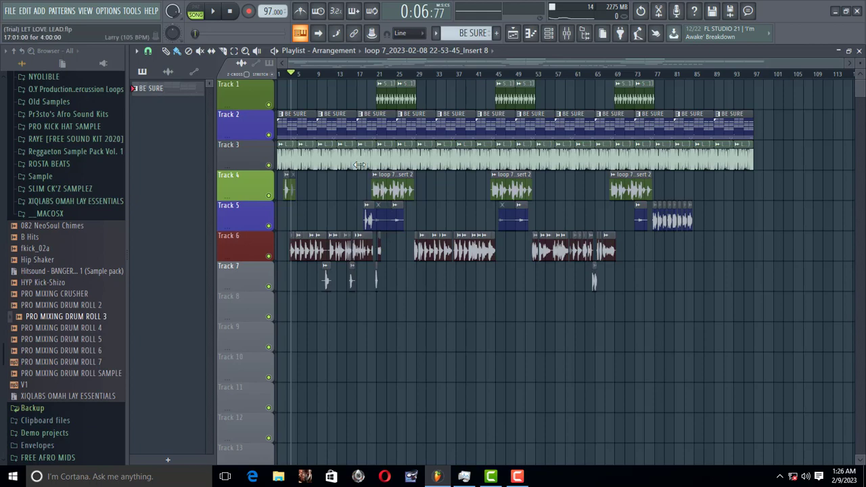
key(space)
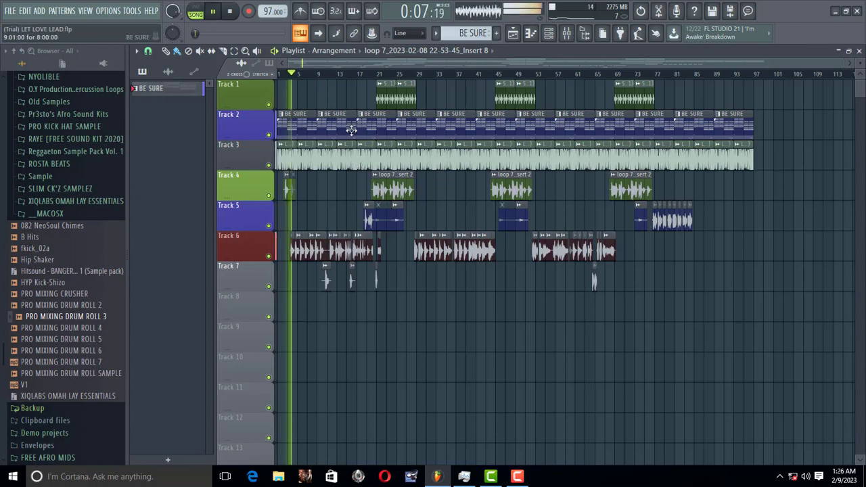